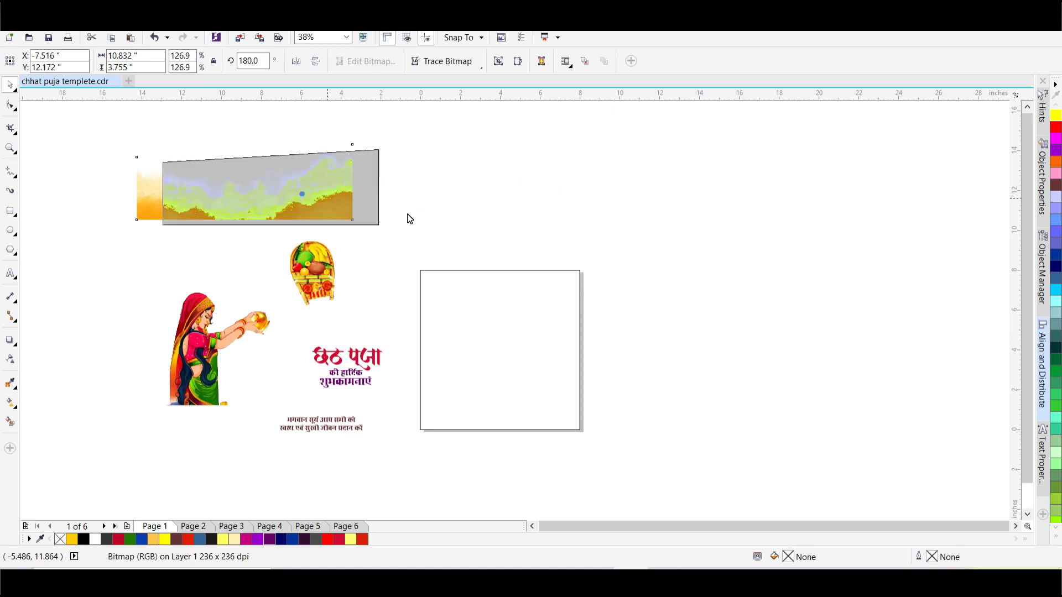
Move the orange cloud bitmap onto the bottom edge of the square page frame, spanning its full width
click(561, 441)
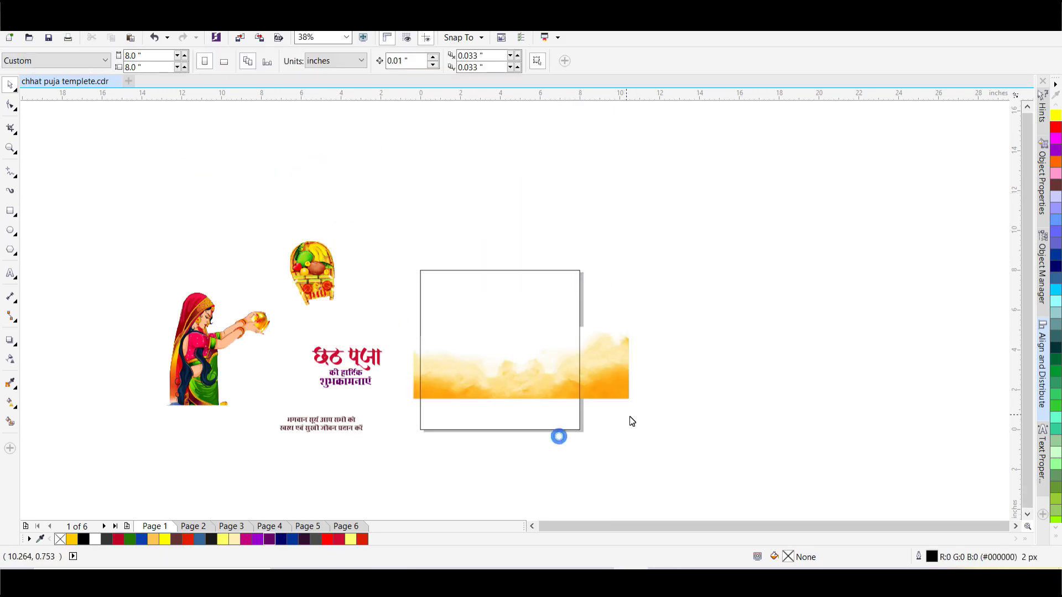
scroll(632, 442, up, 2)
drag(601, 322, 554, 393)
scroll(553, 398, down, 2)
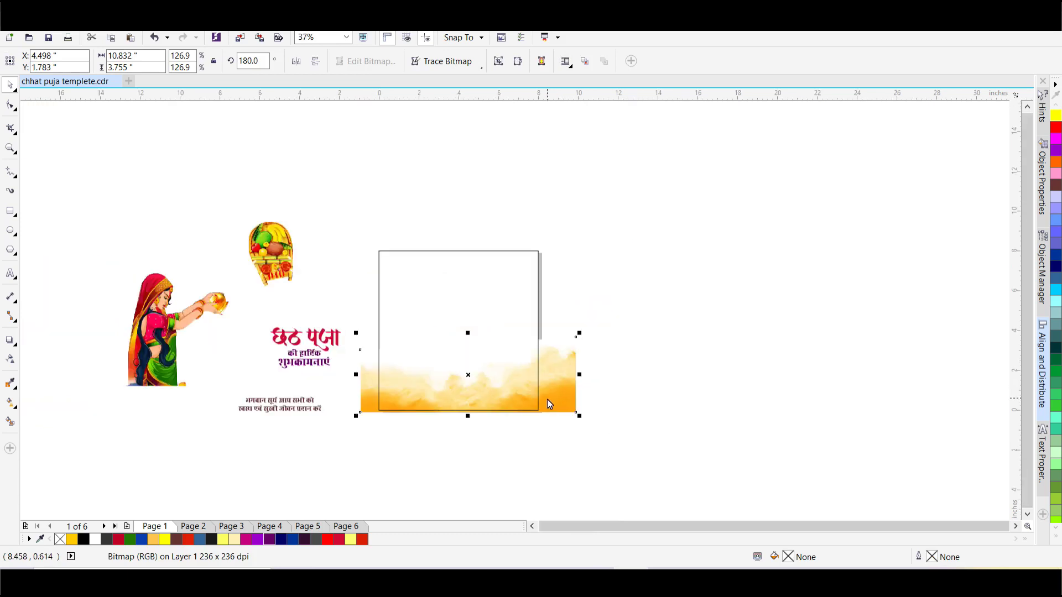
PowerClip the orange cloud bitmap inside the 8 × 8 inch square frame
right_click(550, 403)
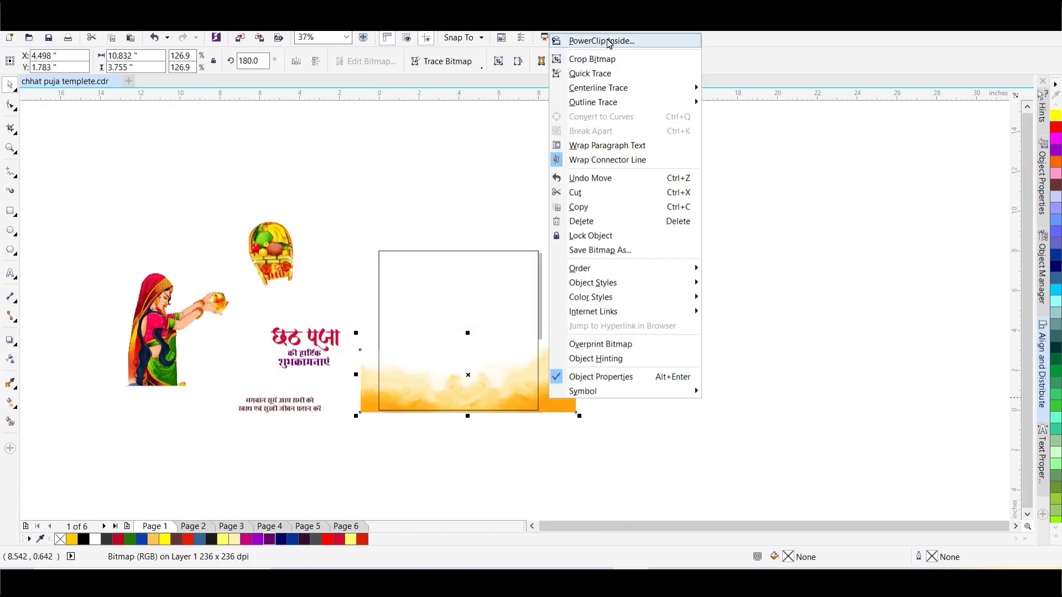
click(608, 41)
click(439, 307)
scroll(531, 391, up, 2)
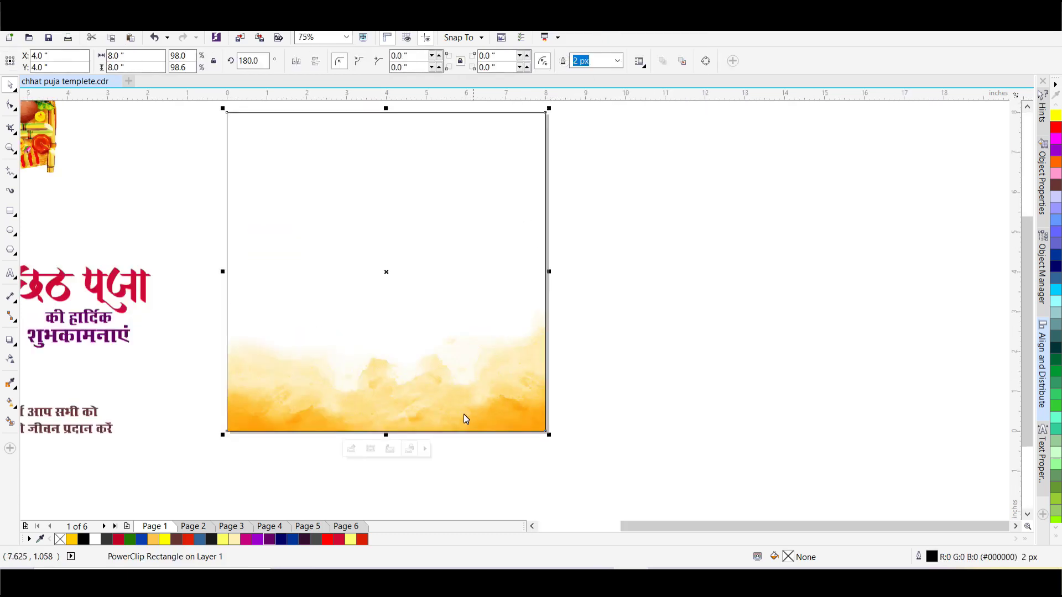
Edit the square frame's PowerClip contents and place a copy of the cloud bitmap above the original
click(351, 448)
scroll(509, 450, down, 2)
click(483, 440)
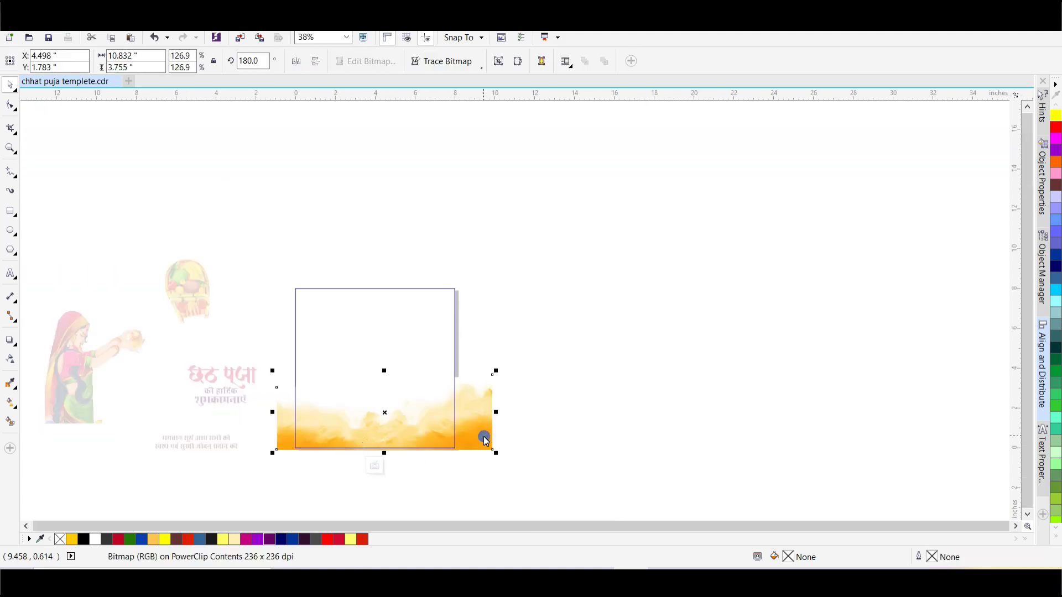
drag(490, 432, 480, 359)
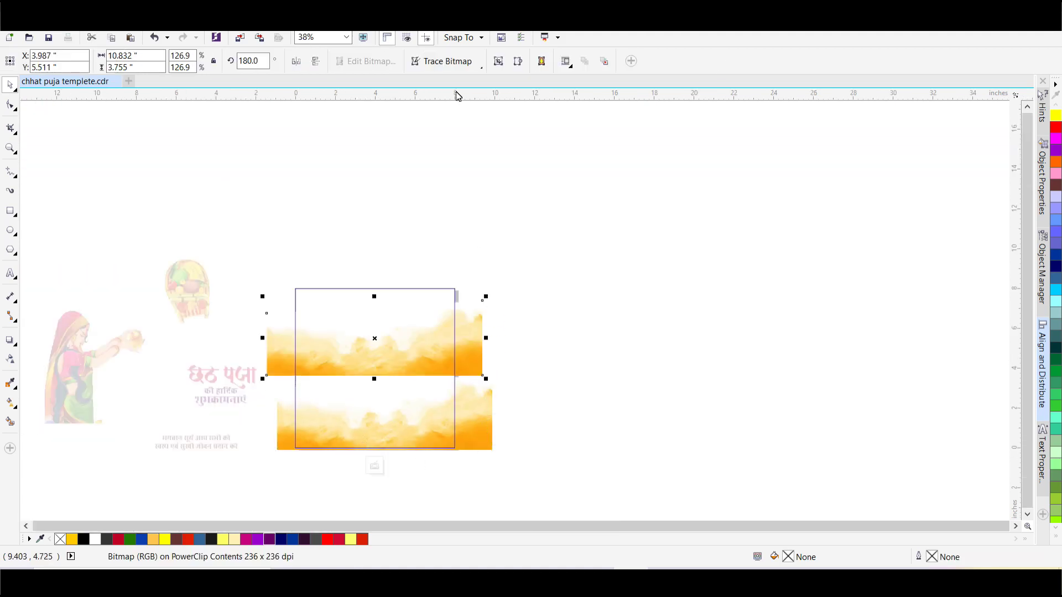
Mirror the cloud copy horizontally and vertically, fit it along the frame's top edge, and finish editing the PowerClip
click(295, 61)
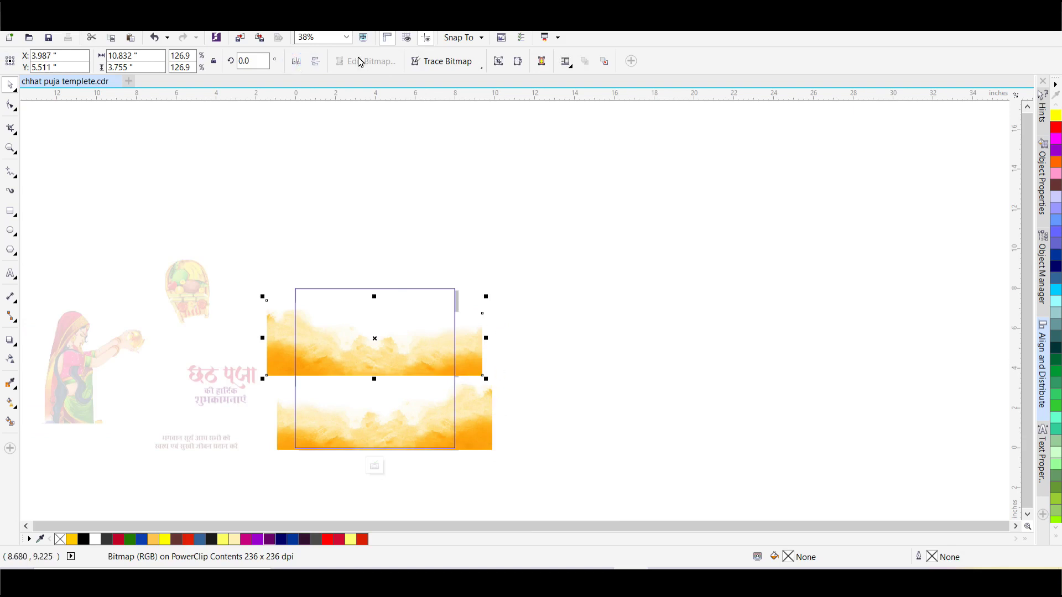
click(316, 61)
drag(472, 317, 495, 307)
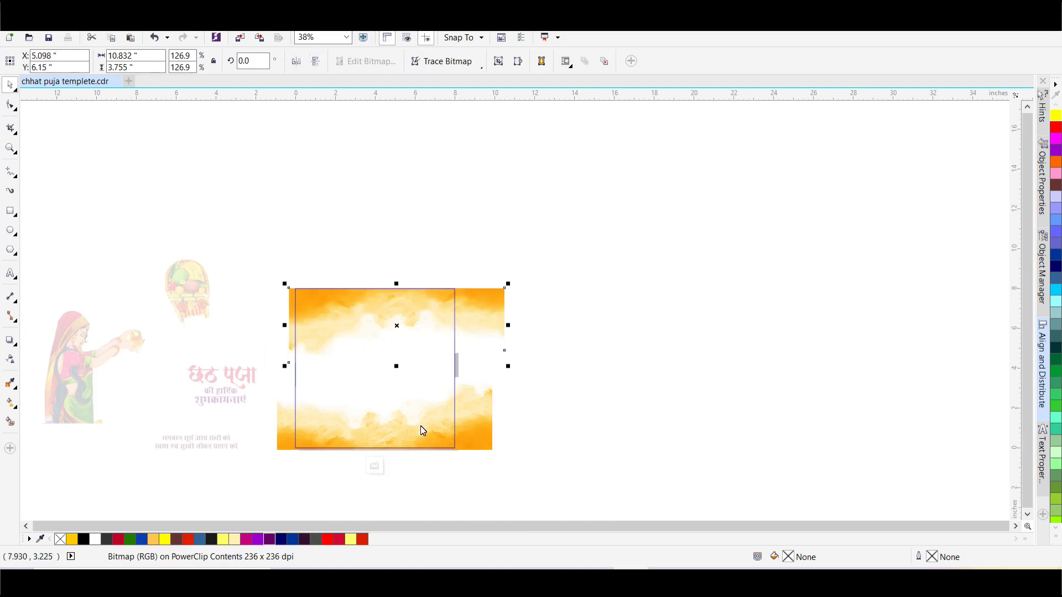
click(372, 467)
click(586, 318)
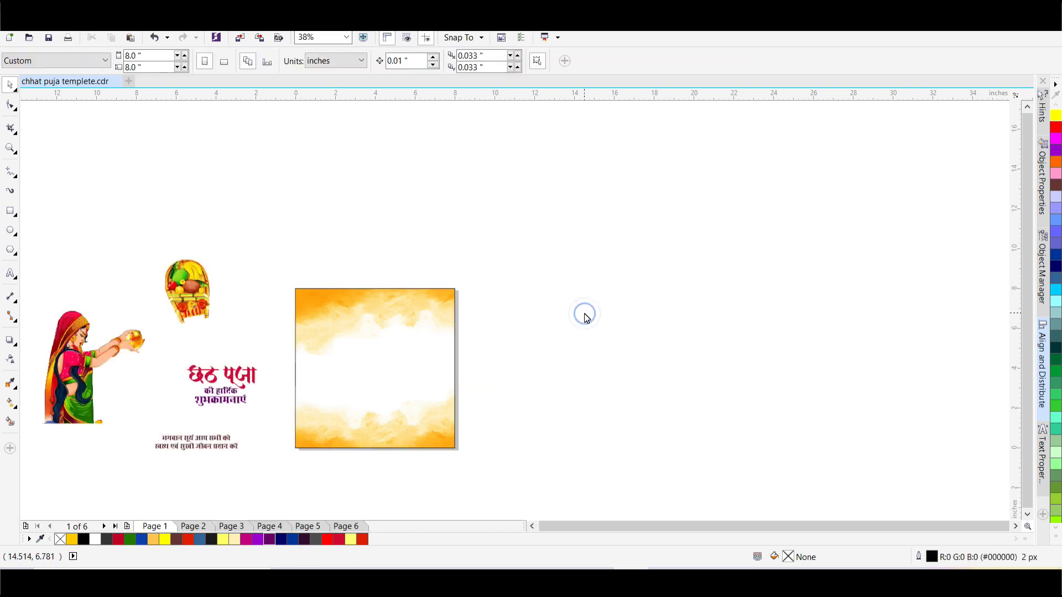
Place the image of the woman holding the pot at the lower-left corner of the poster
drag(72, 381, 326, 414)
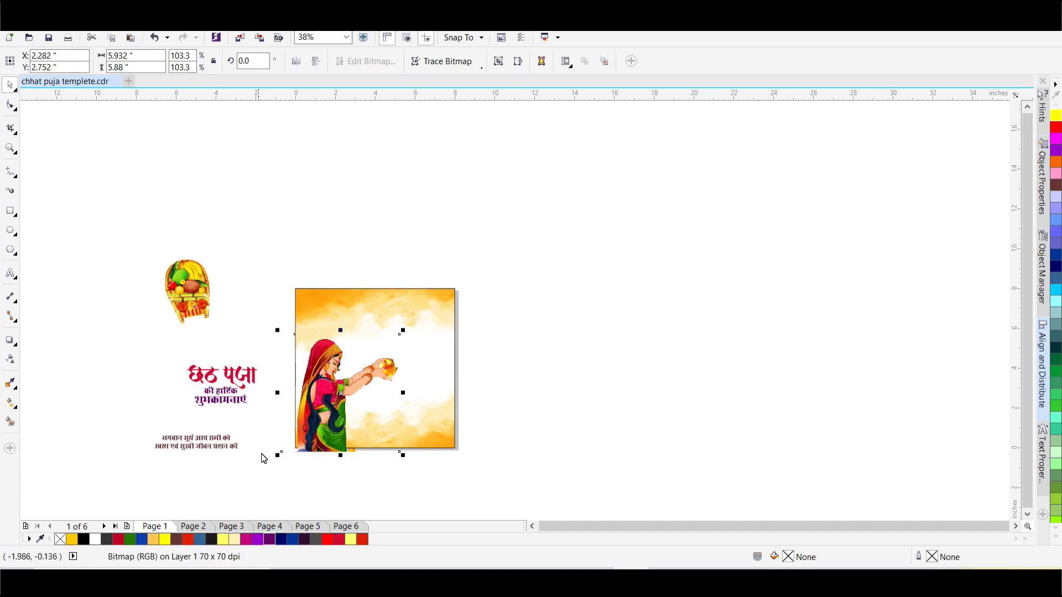
scroll(278, 453, up, 1)
drag(321, 446, 323, 446)
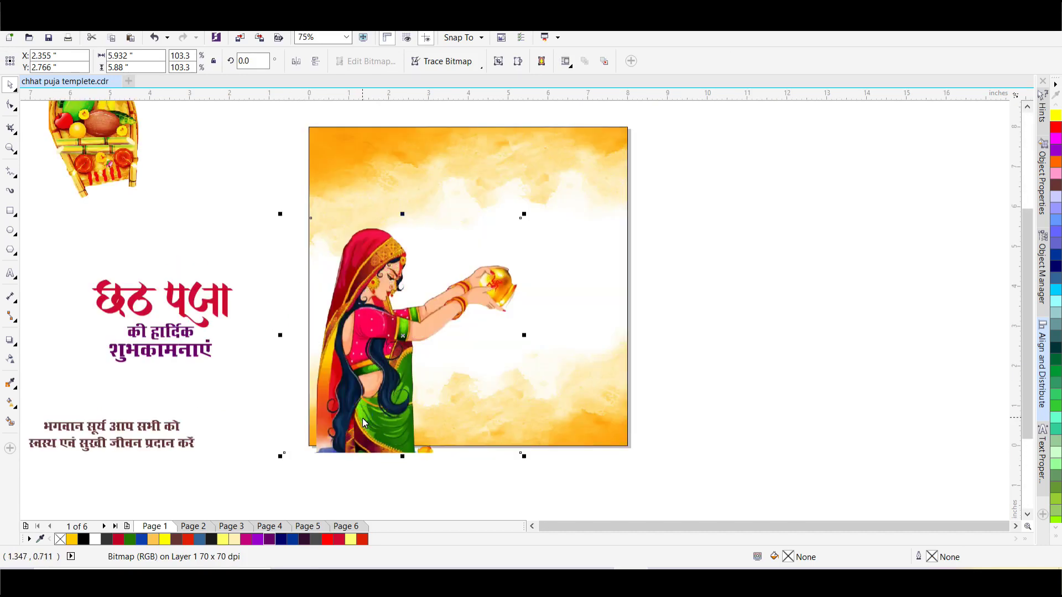
PowerClip the woman image inside the cloud background frame
right_click(357, 372)
click(419, 113)
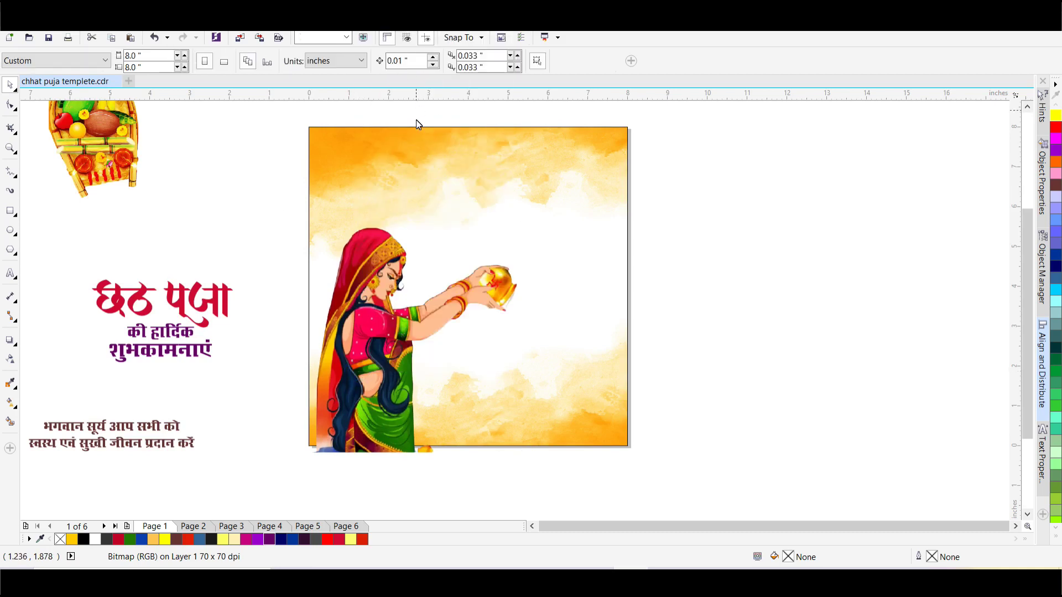
click(386, 181)
click(708, 351)
Move the fruit basket image to the poster's upper-right area, above the woman's outstretched hands
drag(77, 259, 276, 382)
click(96, 131)
drag(95, 131, 562, 212)
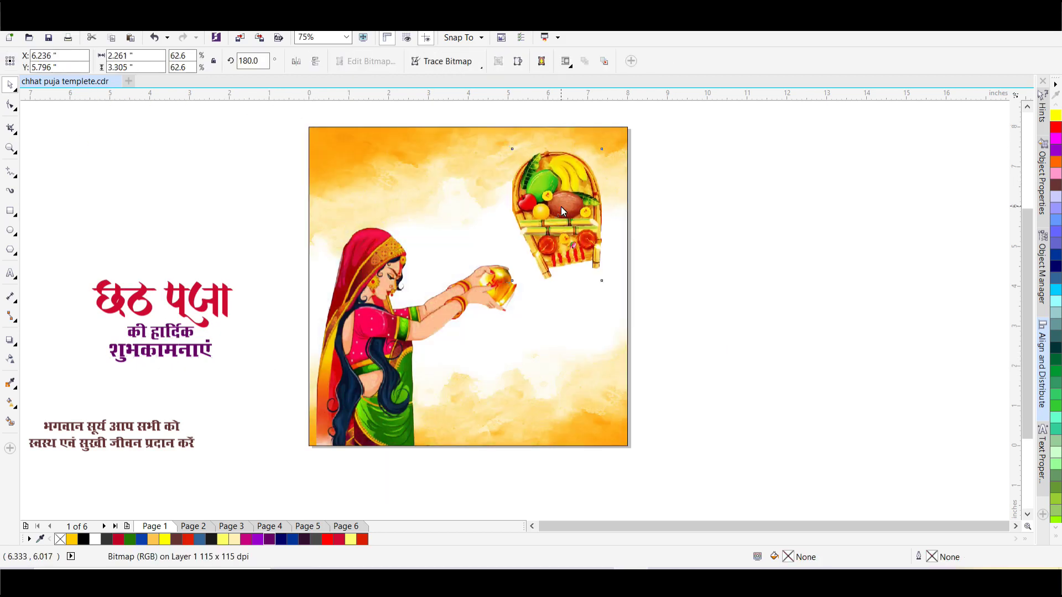
key(Down)
key(Down)
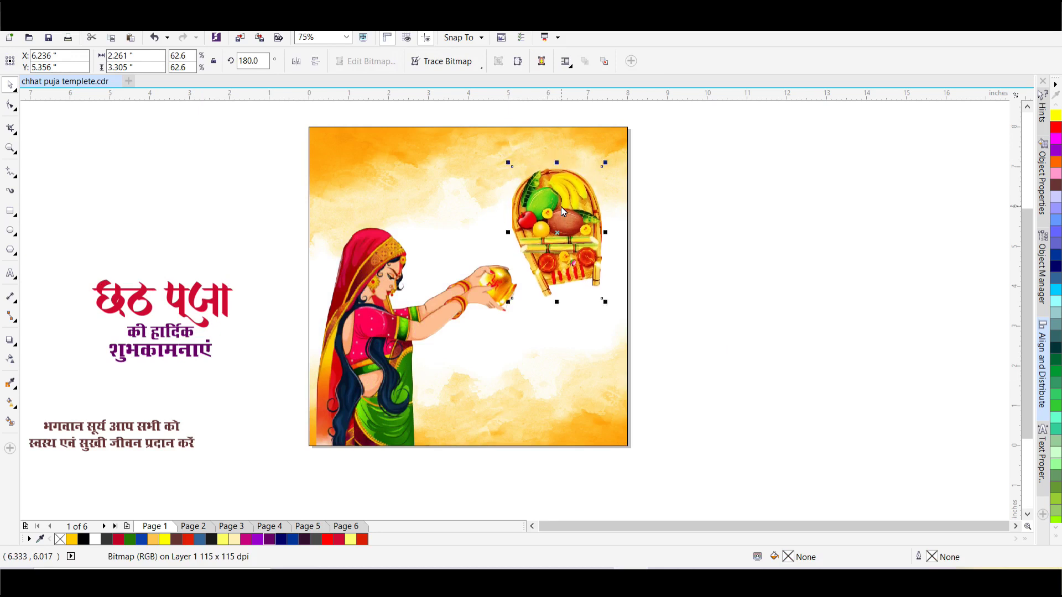
key(Up)
Move the three-line छठ पूजा greeting below the fruit basket, centred at about X 5.54 and Y 2.15 inches
click(681, 243)
scroll(310, 309, down, 2)
drag(185, 277, 298, 341)
drag(318, 305, 447, 322)
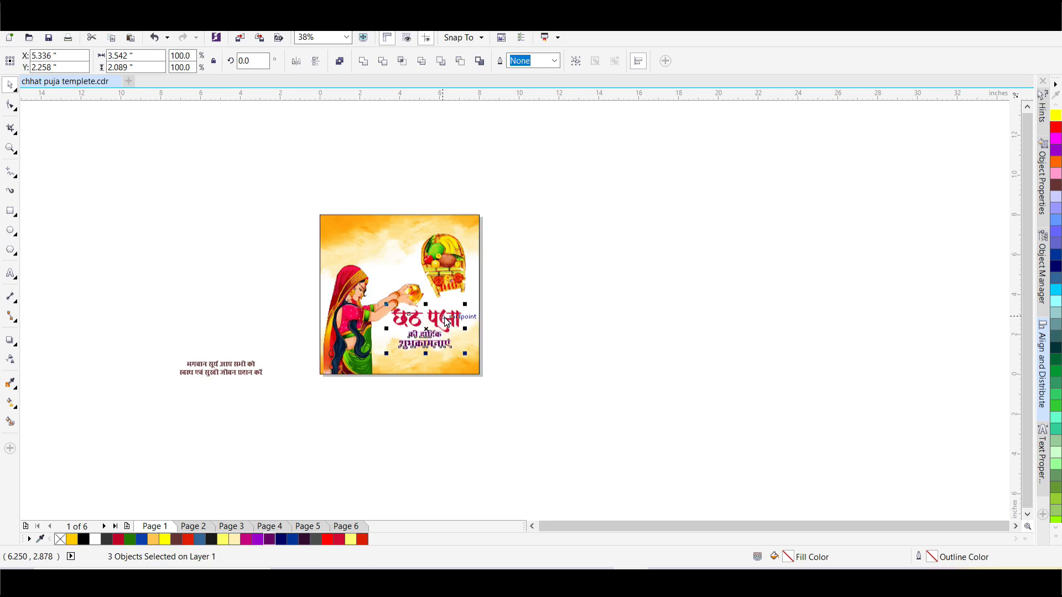
click(334, 227)
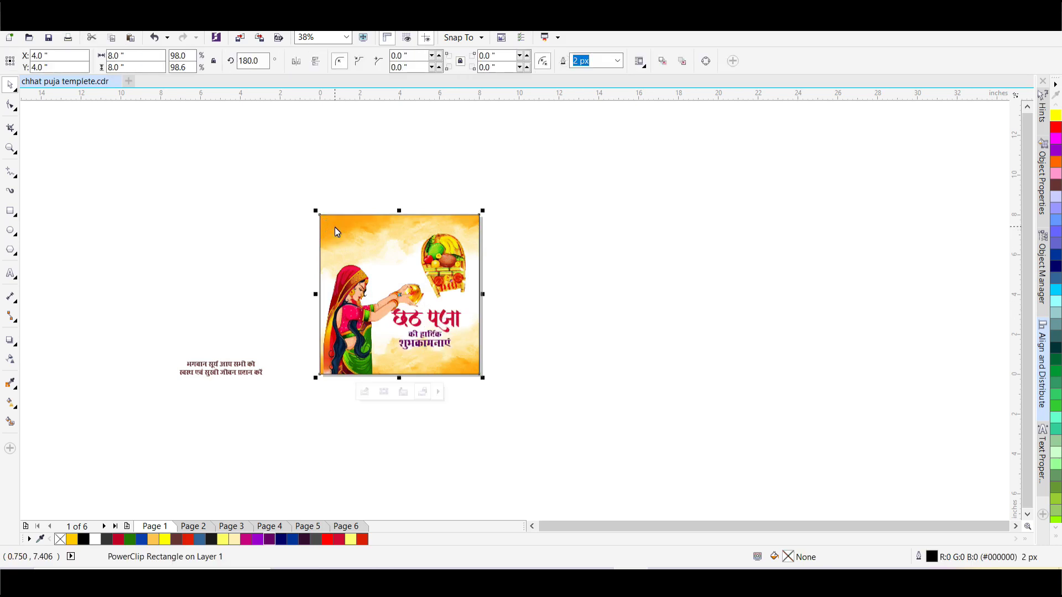
click(560, 299)
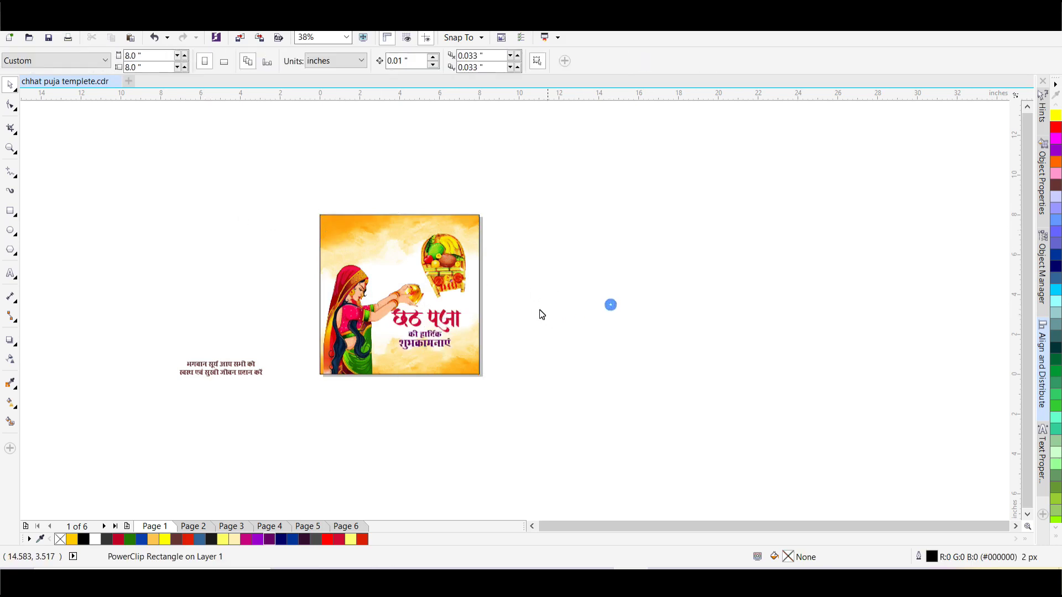
click(410, 338)
scroll(409, 338, up, 2)
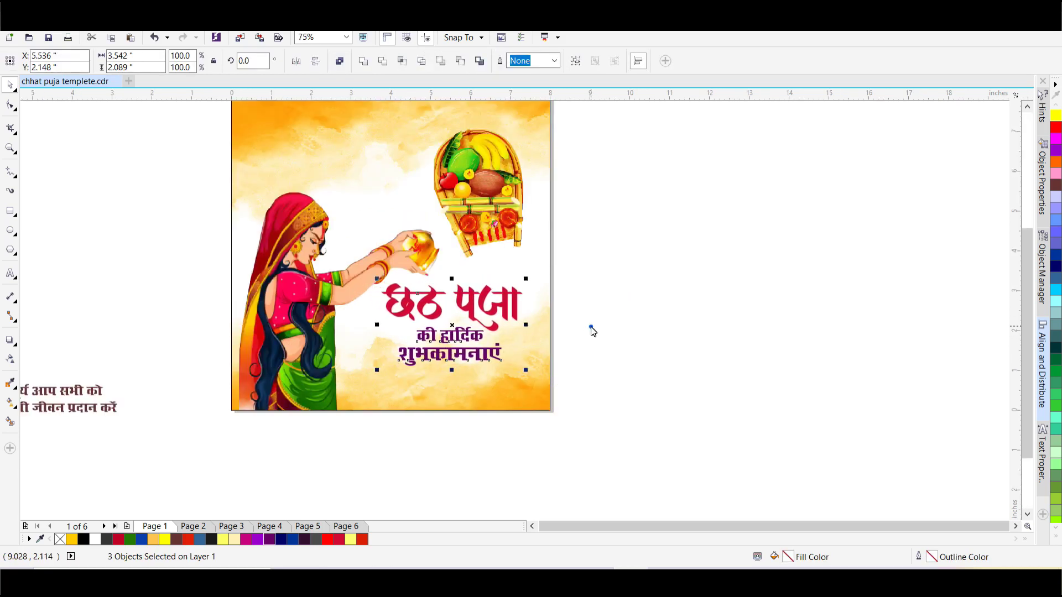
click(592, 332)
Move the two-line भगवान सूर्य blessing text onto the poster, above the woman and beside the fruit basket
scroll(590, 335, down, 2)
drag(226, 337, 397, 421)
drag(316, 378, 487, 245)
scroll(487, 244, up, 2)
key(Down)
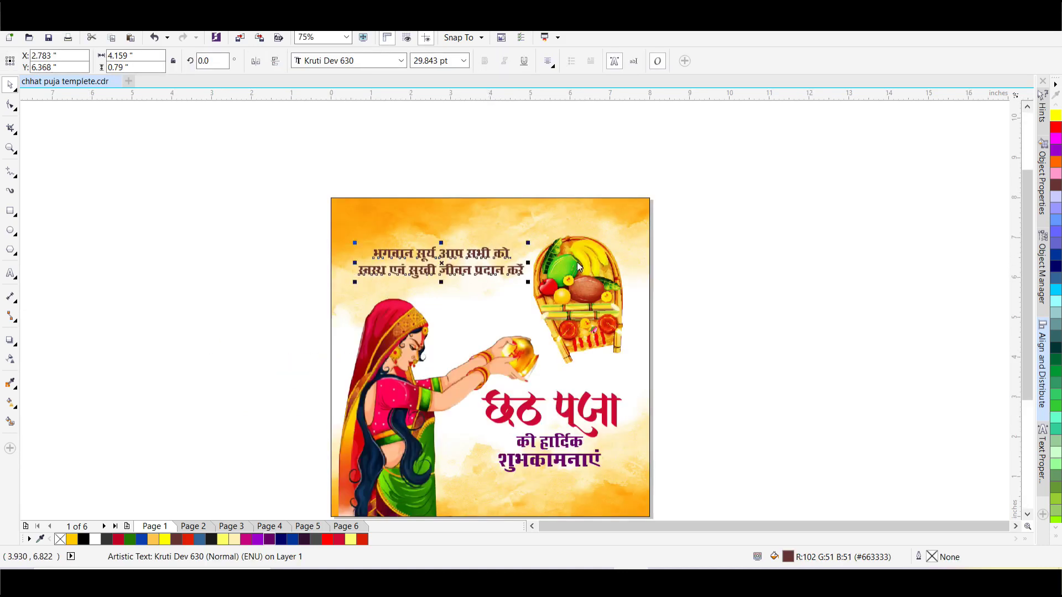
Move the blessing text up near the poster's top centre and shift the fruit basket down to about Y 4.93 inches
drag(593, 277, 598, 288)
drag(271, 221, 534, 243)
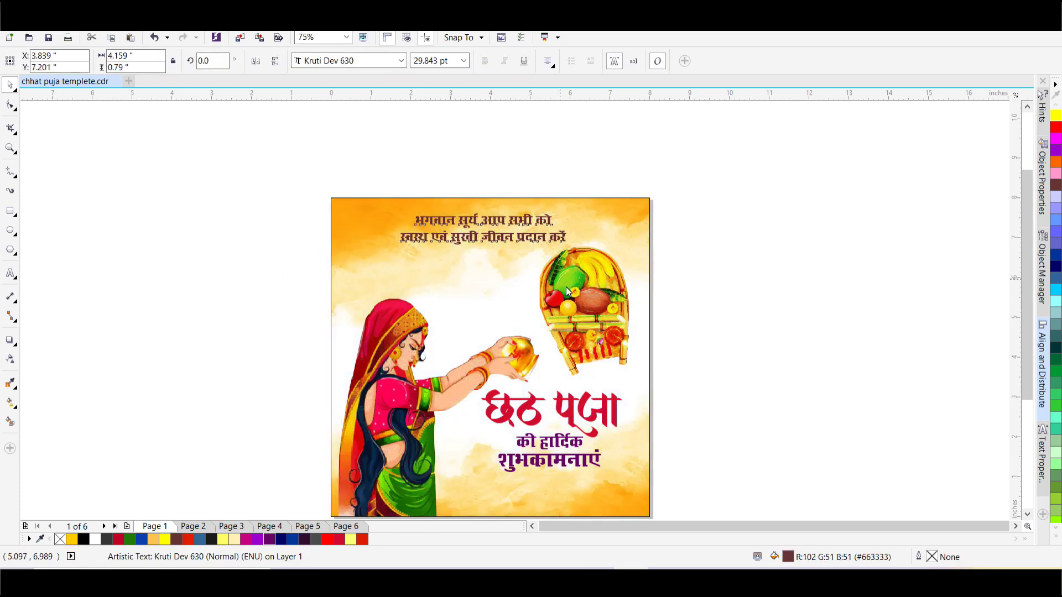
click(573, 301)
drag(572, 302, 573, 310)
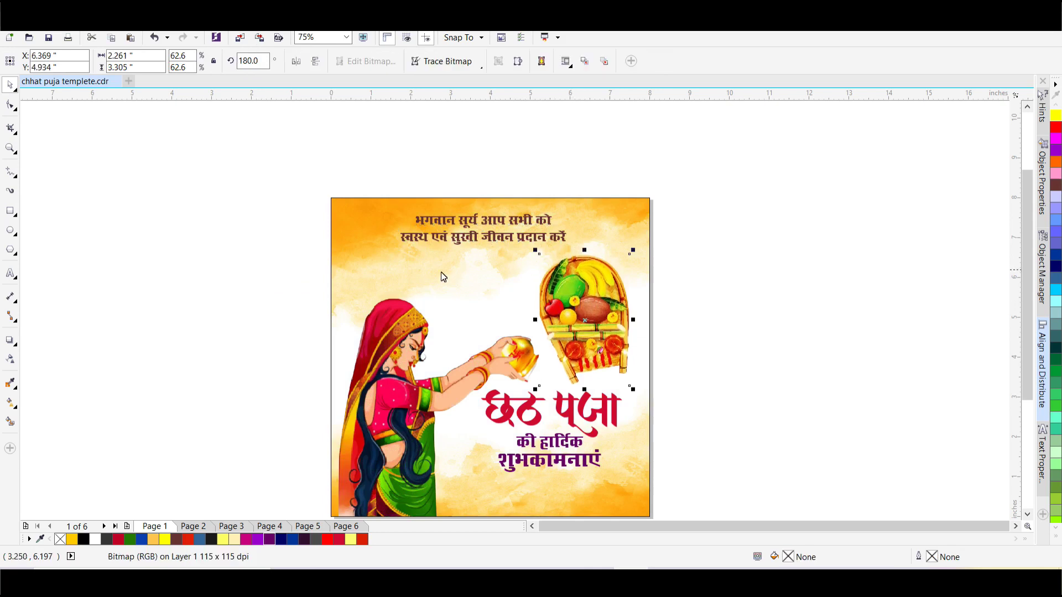
Fine-tune the spacing by nudging the छठ पूजा greeting slightly down and left and lowering the fruit basket slightly
scroll(451, 273, down, 2)
scroll(515, 280, up, 2)
click(628, 355)
drag(609, 370, 380, 477)
scroll(458, 343, down, 2)
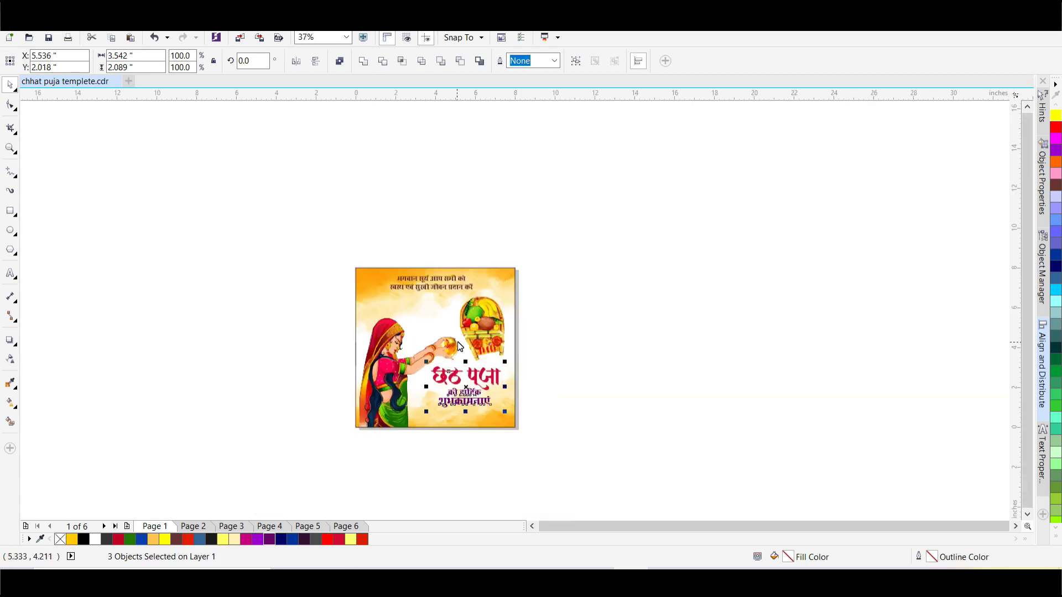
scroll(490, 374, up, 2)
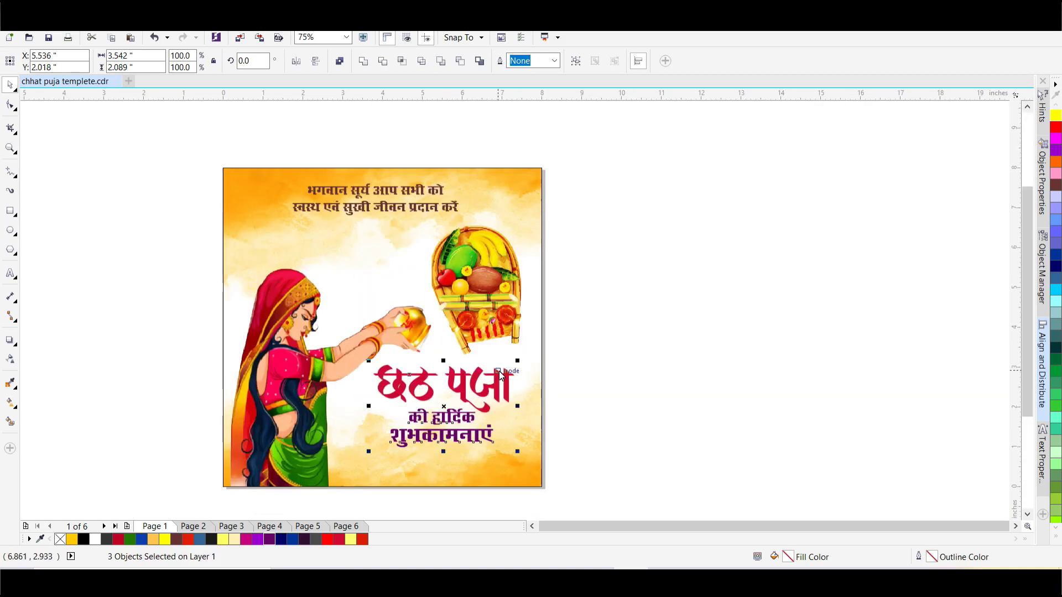
click(591, 370)
click(524, 338)
click(612, 348)
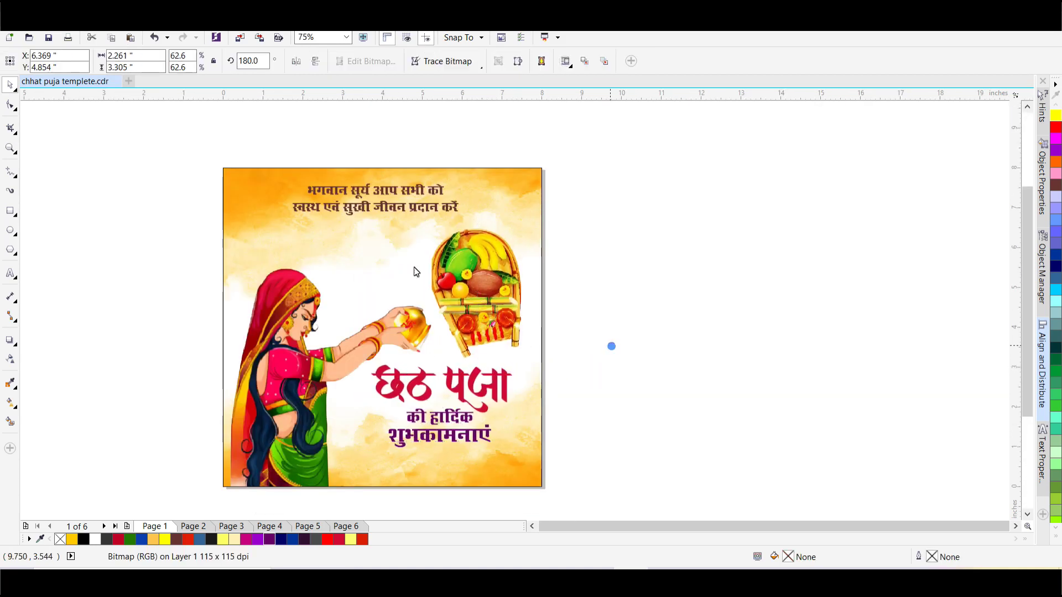
Centre the blessing text horizontally on the background frame with Align and Distribute
click(406, 207)
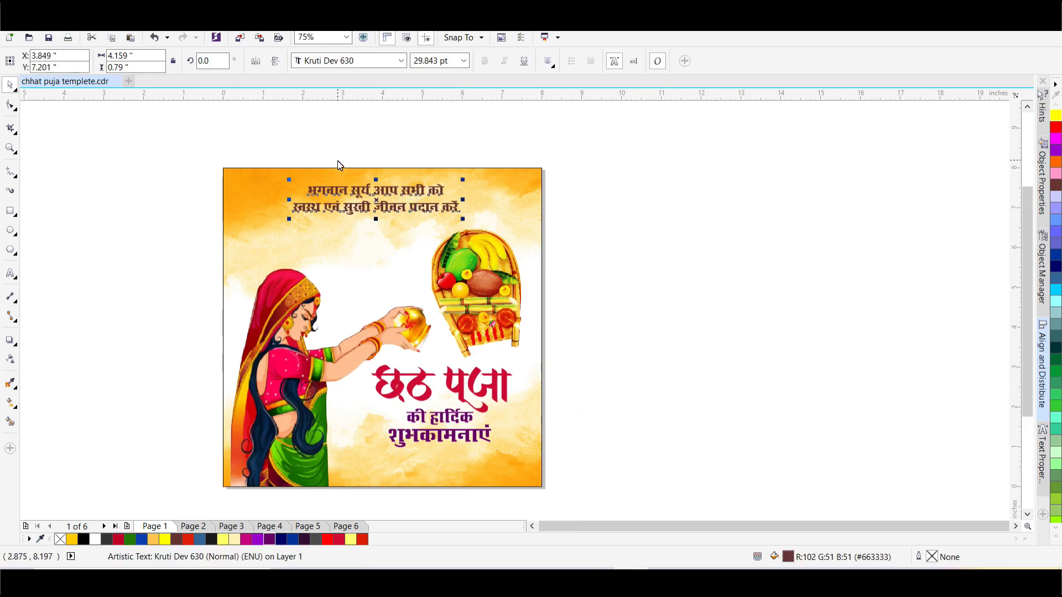
shift+click(496, 188)
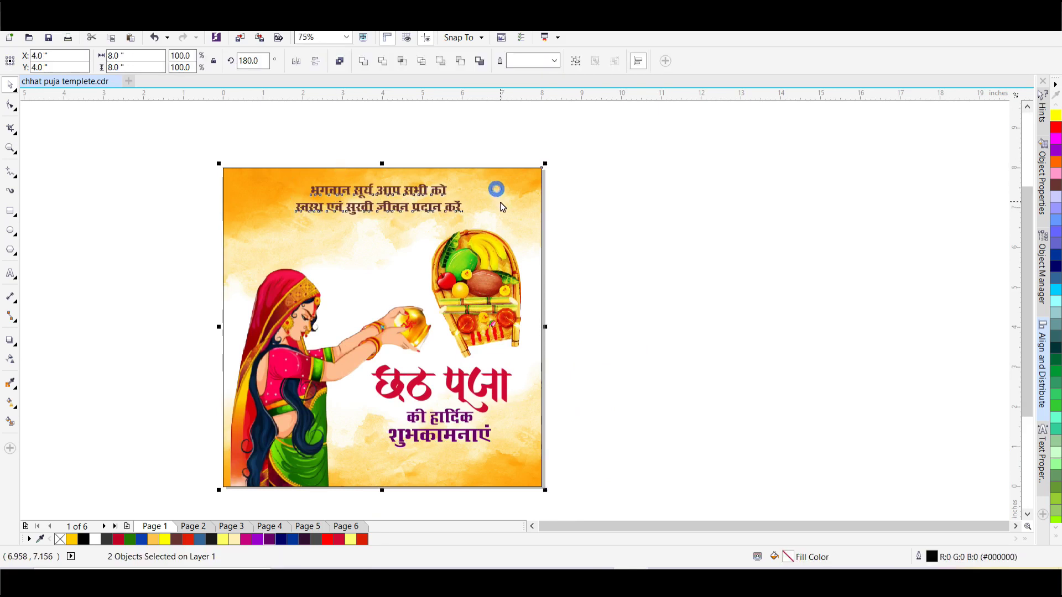
click(1042, 365)
click(898, 132)
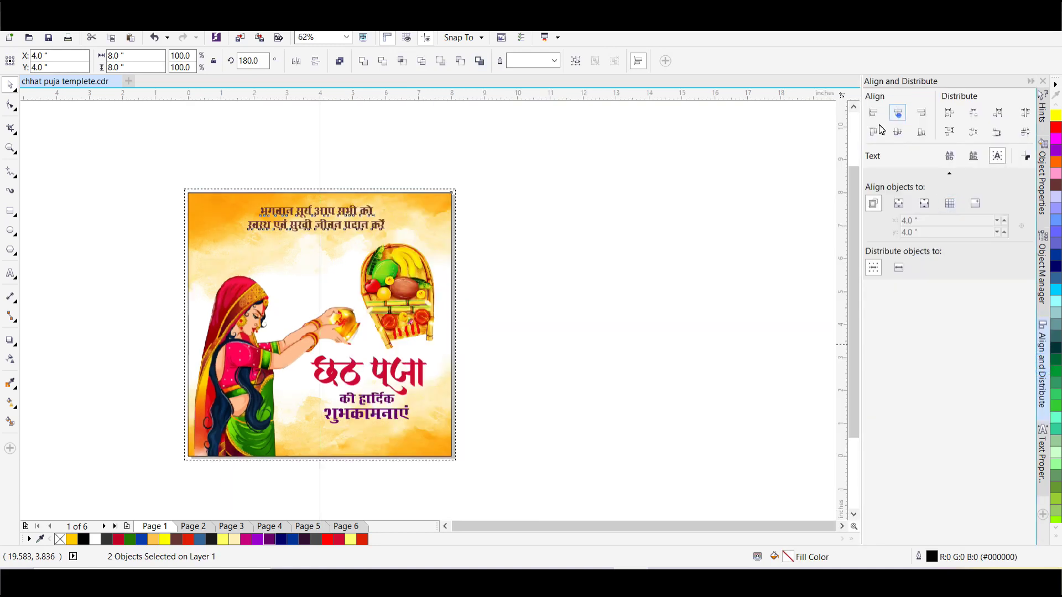
click(688, 223)
Check the greeting's placement and examine the overall layout of the first poster up close
drag(485, 447, 304, 354)
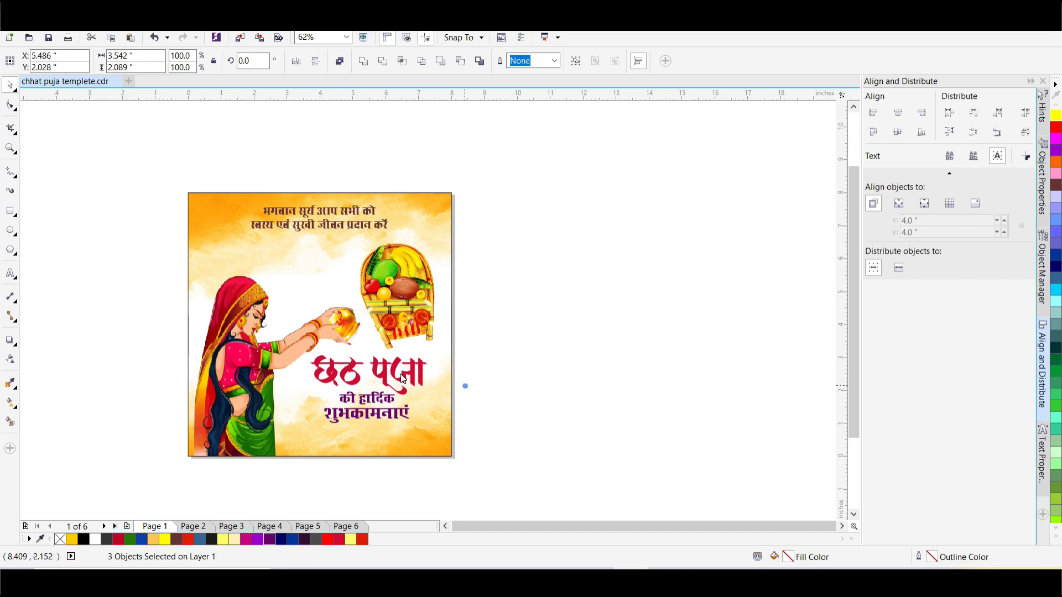
click(465, 386)
click(9, 150)
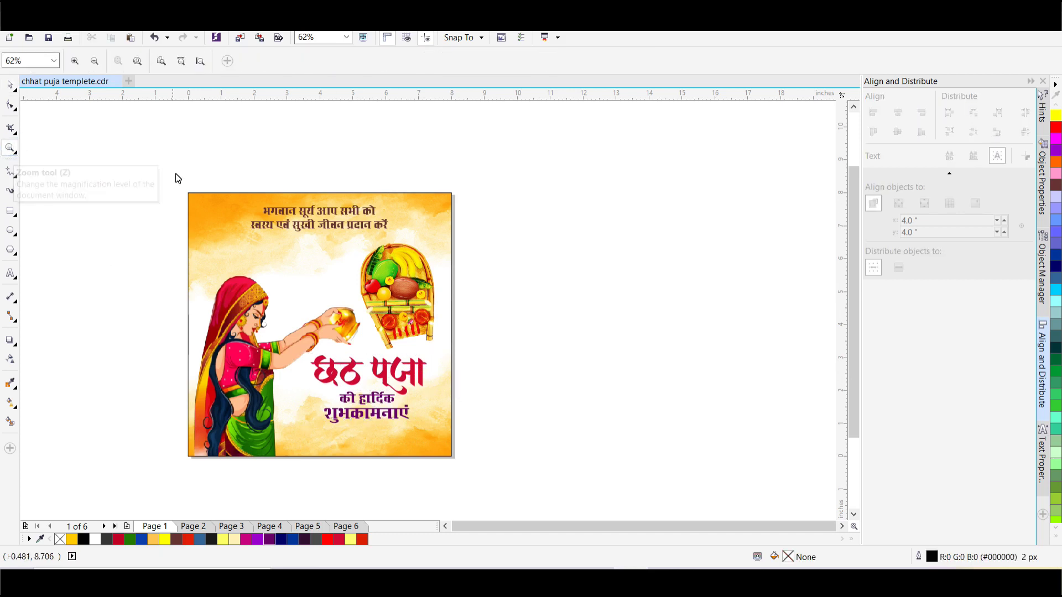
drag(157, 176, 521, 466)
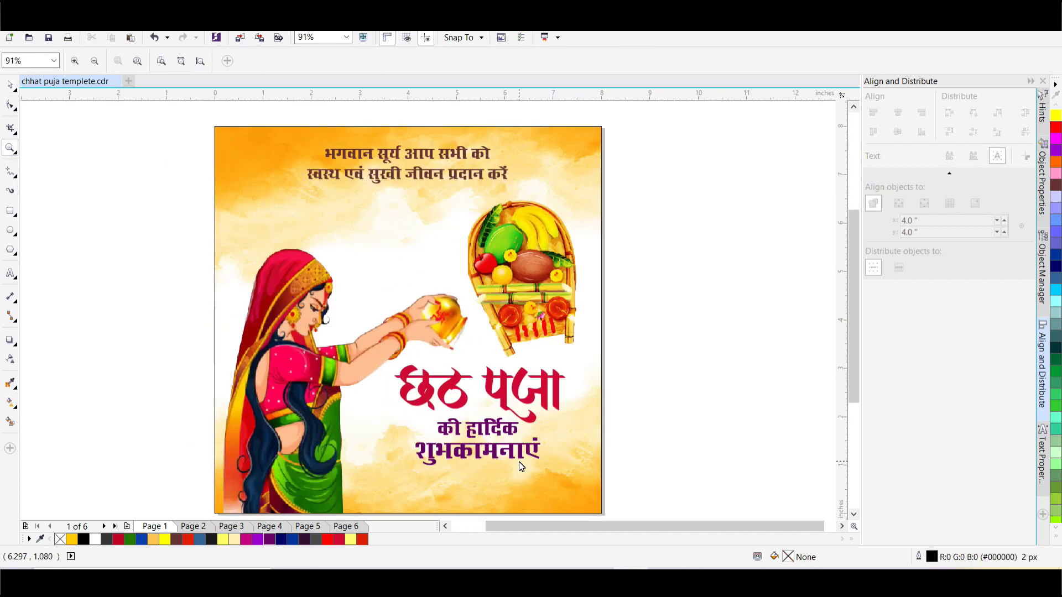
click(10, 85)
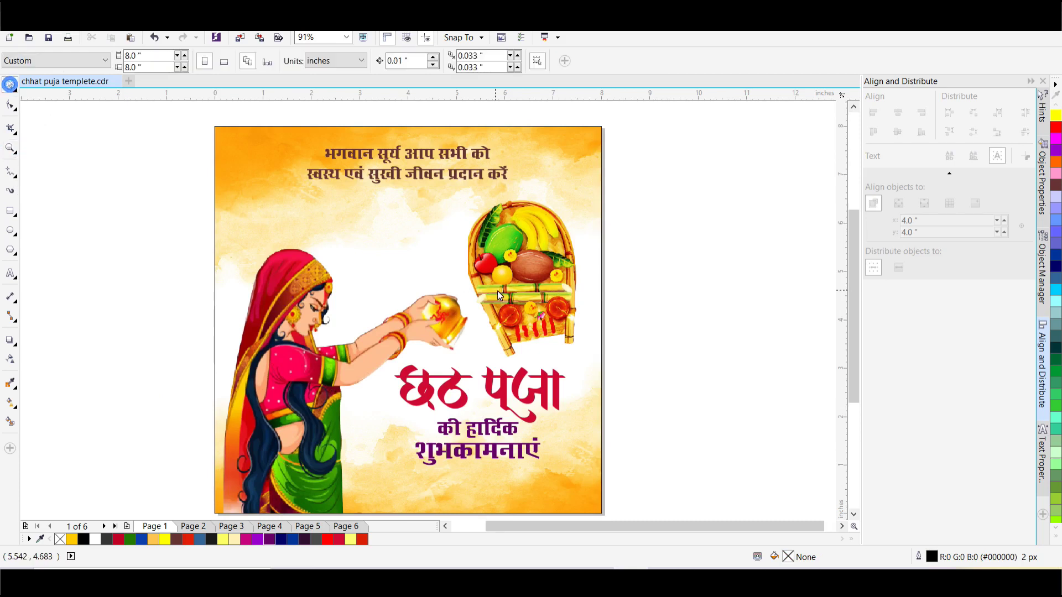
scroll(378, 215, down, 3)
Go to Page 2 and ungroup its yellow छठ पूजा poster
click(192, 528)
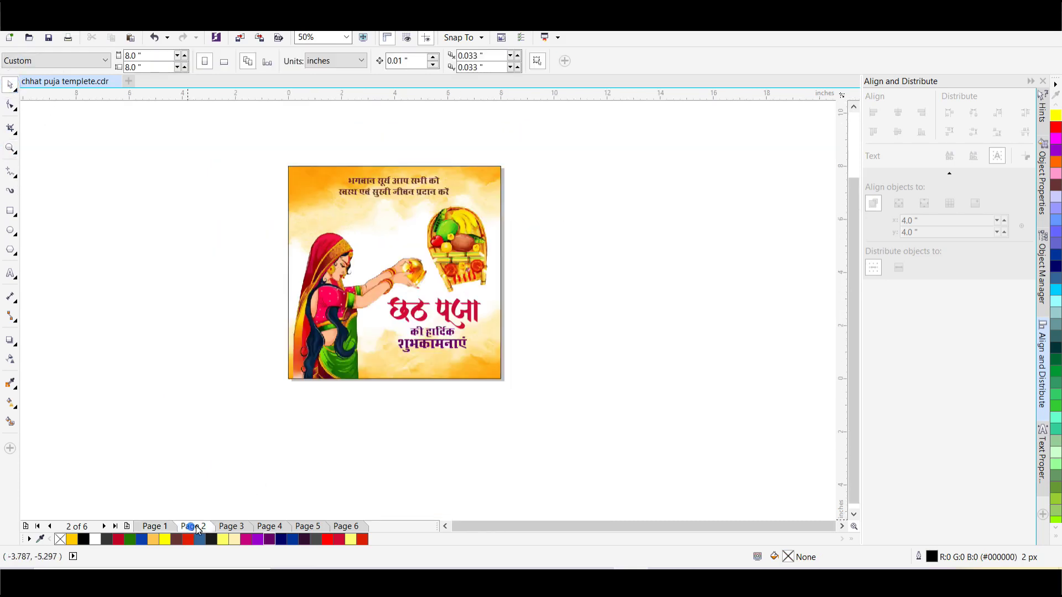
key(z)
drag(267, 149, 535, 415)
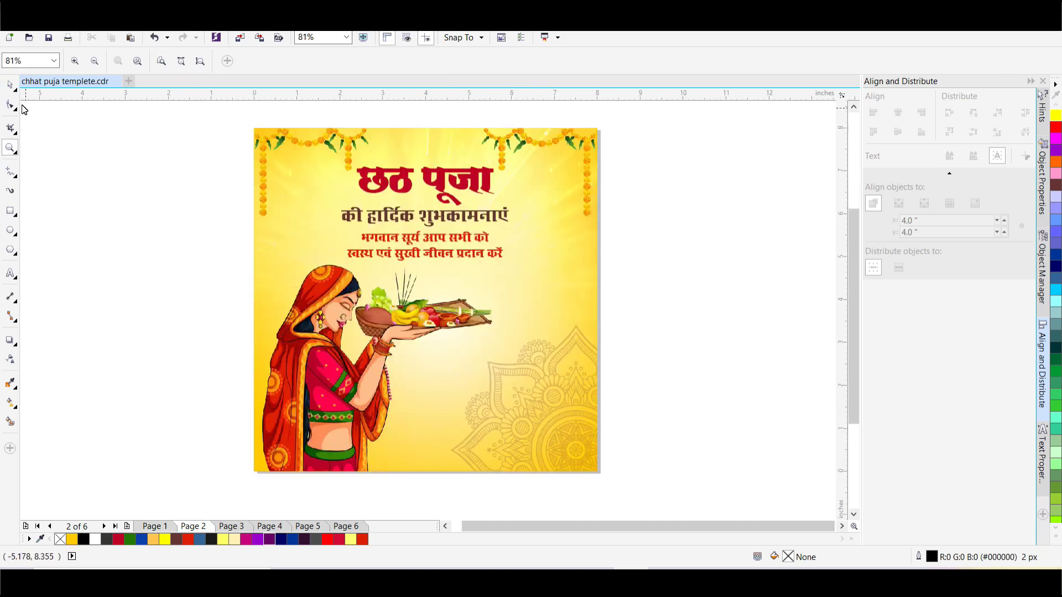
key(space)
click(334, 353)
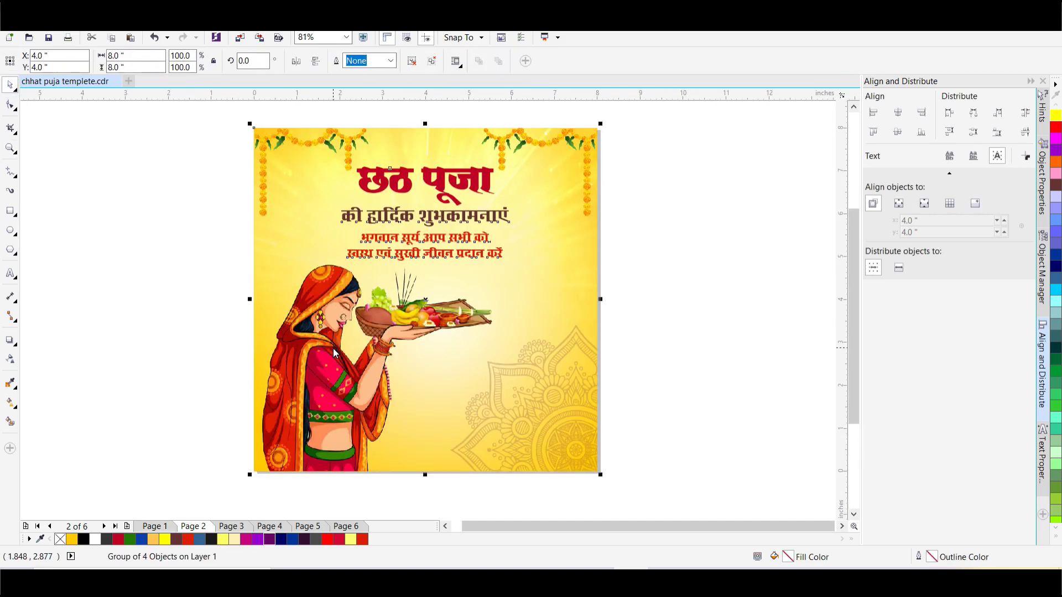
click(413, 62)
Open the yellow poster's background PowerClip contents for editing
click(695, 227)
click(418, 327)
click(390, 488)
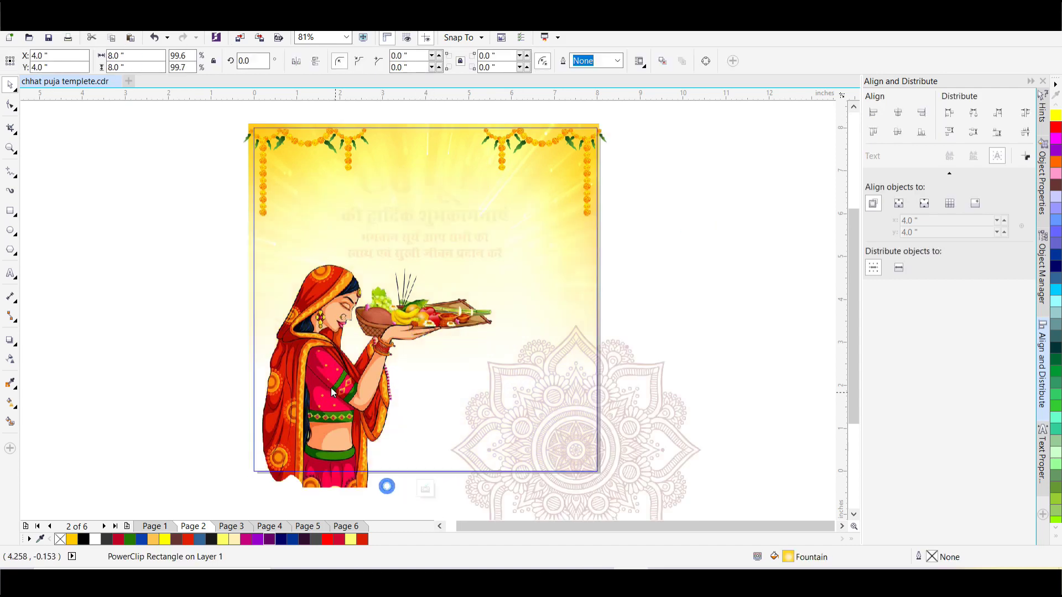
Try moving the woman and the left marigold garland out of the frame, undoing each move
drag(180, 365, 179, 364)
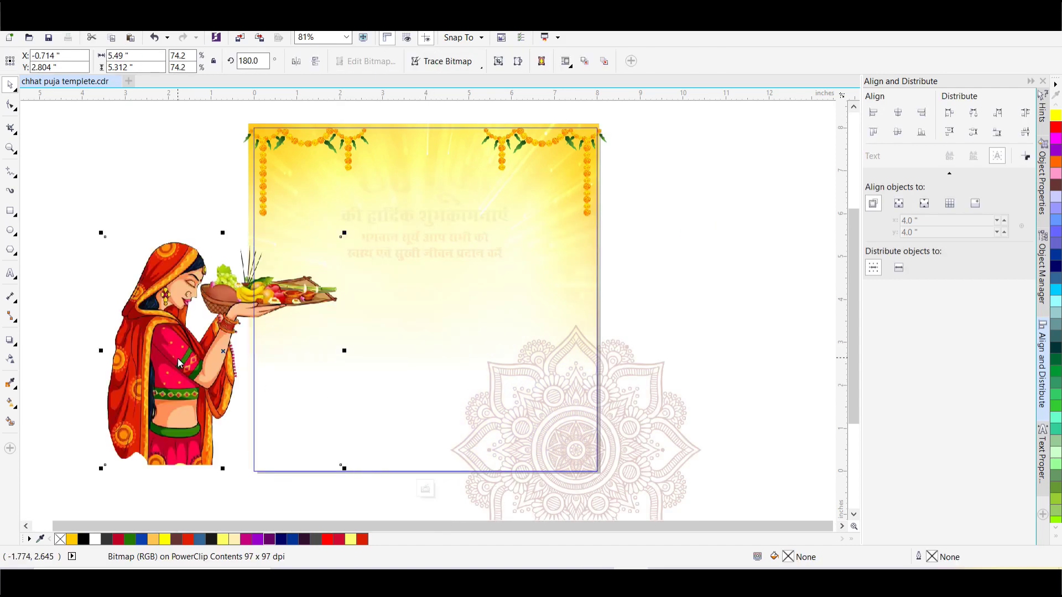
key(ctrl+z)
click(288, 138)
drag(288, 139, 201, 144)
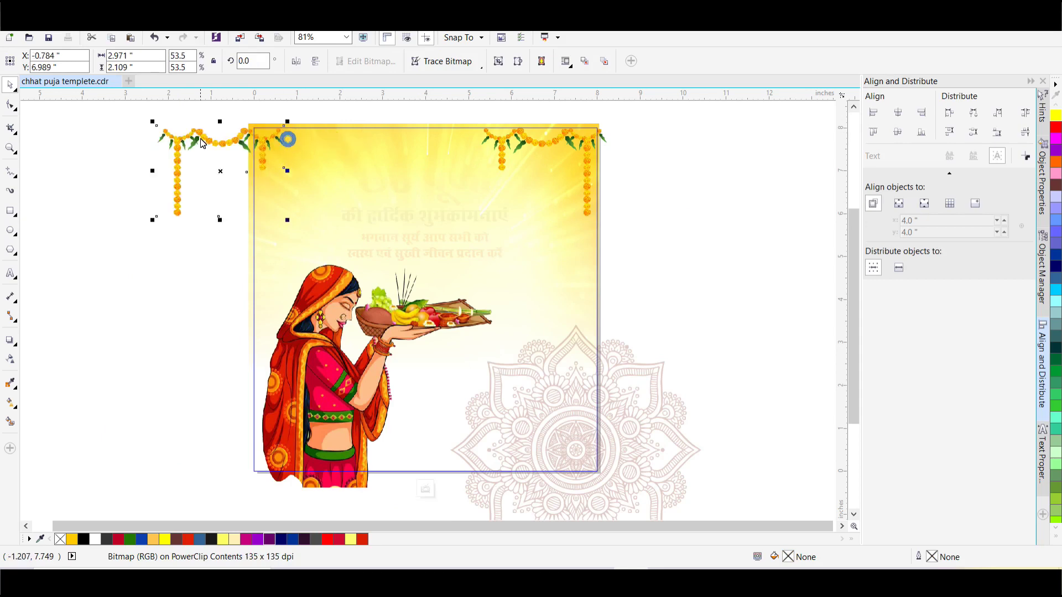
key(ctrl+z)
Try moving the yellow sunray background off the frame and undo the move
click(445, 194)
drag(446, 194, 643, 214)
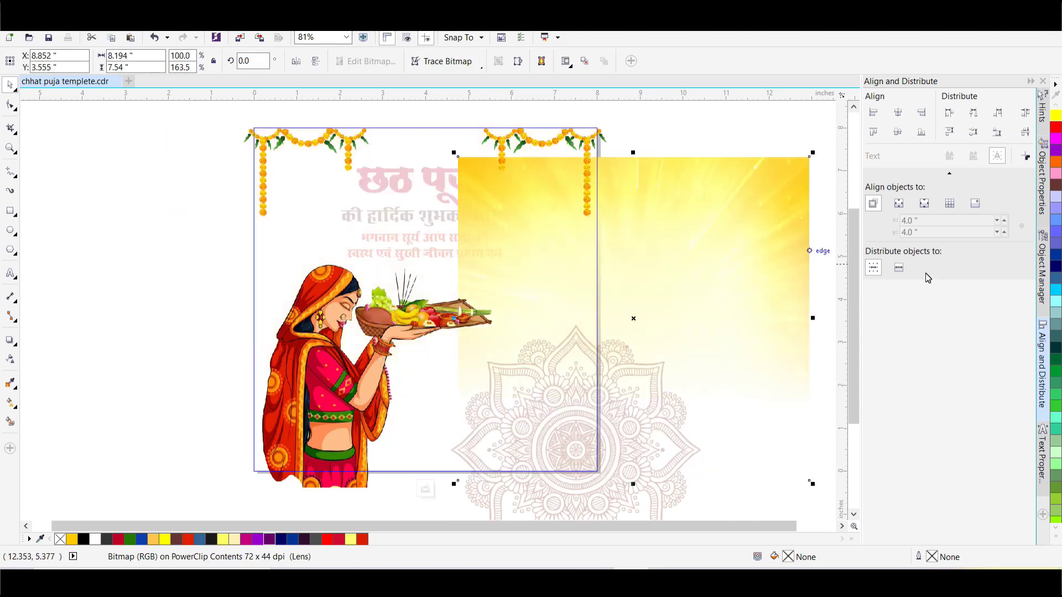
key(ctrl+z)
click(726, 260)
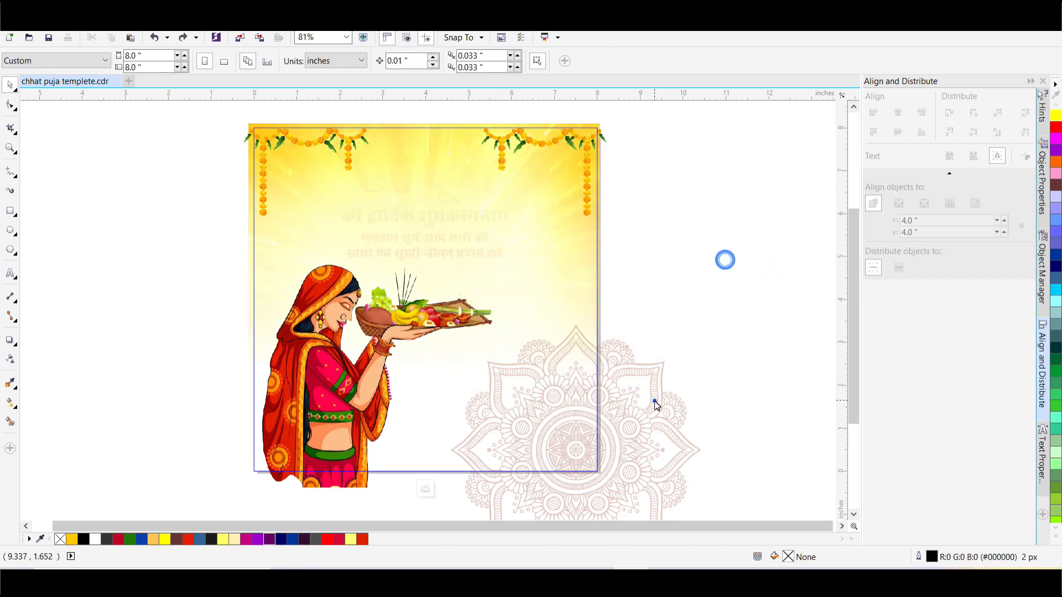
Inspect the mandala inside the PowerClip up close and finish editing the contents
click(655, 402)
scroll(550, 273, down, 3)
scroll(583, 337, up, 5)
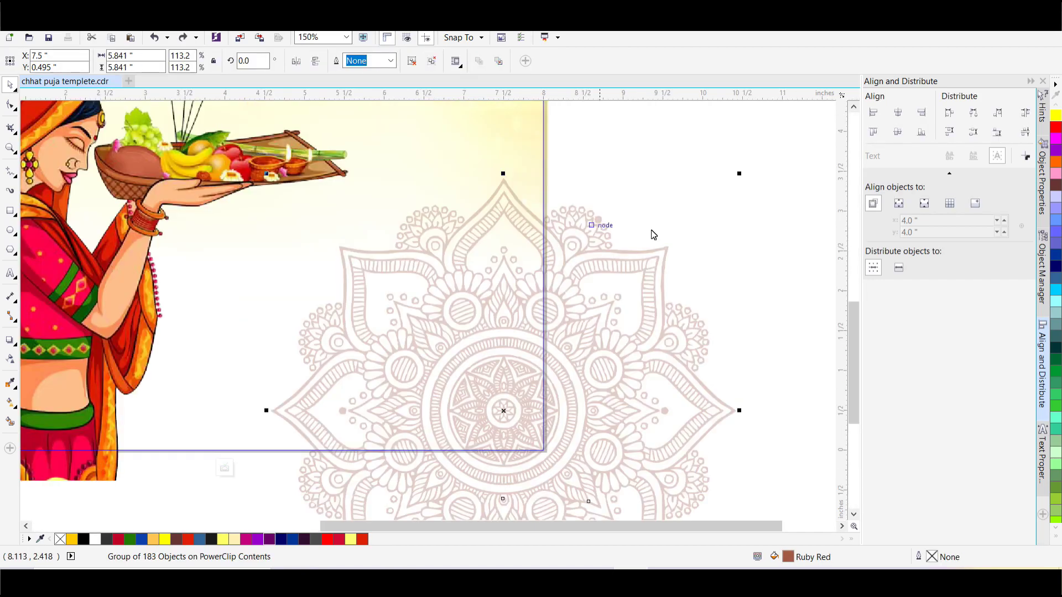
scroll(623, 252, up, 1)
scroll(605, 256, down, 3)
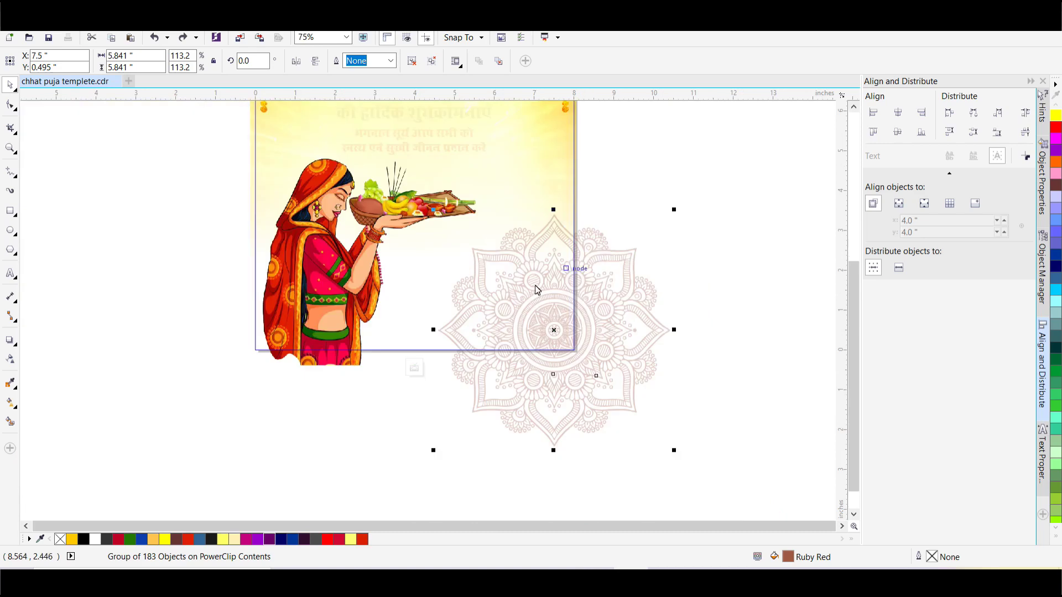
click(414, 368)
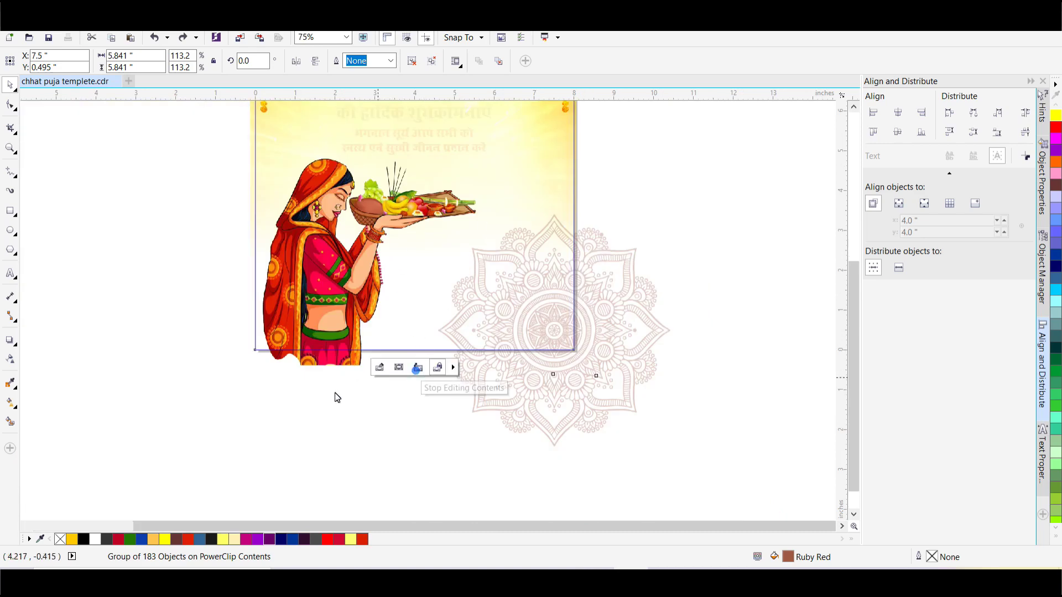
click(294, 429)
Select the yellow poster's three text lines together to check them, and review the whole Page 2 layout
scroll(305, 431, down, 5)
scroll(342, 386, up, 5)
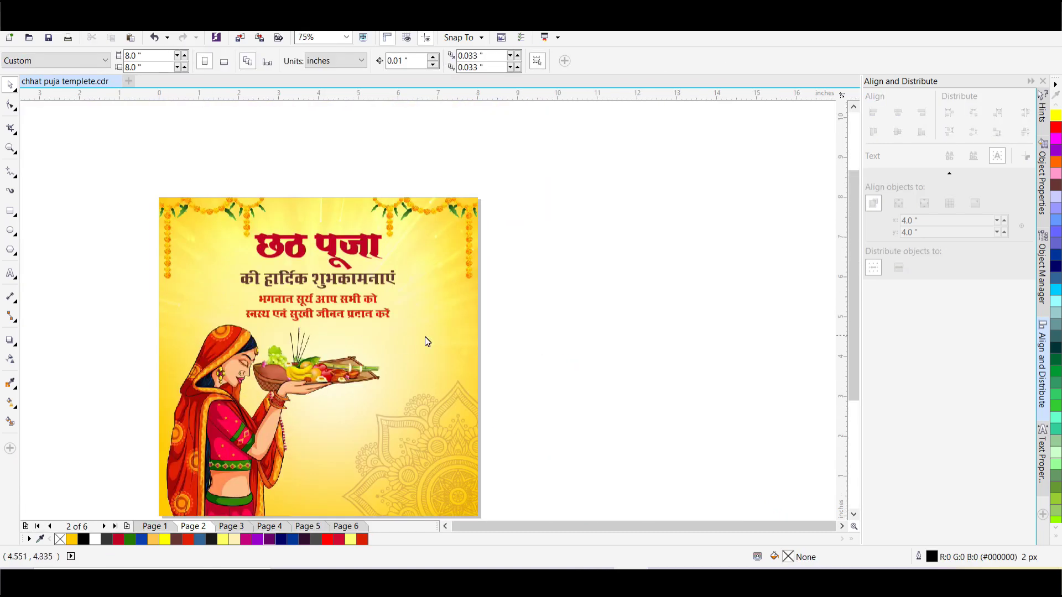
drag(590, 350, 207, 208)
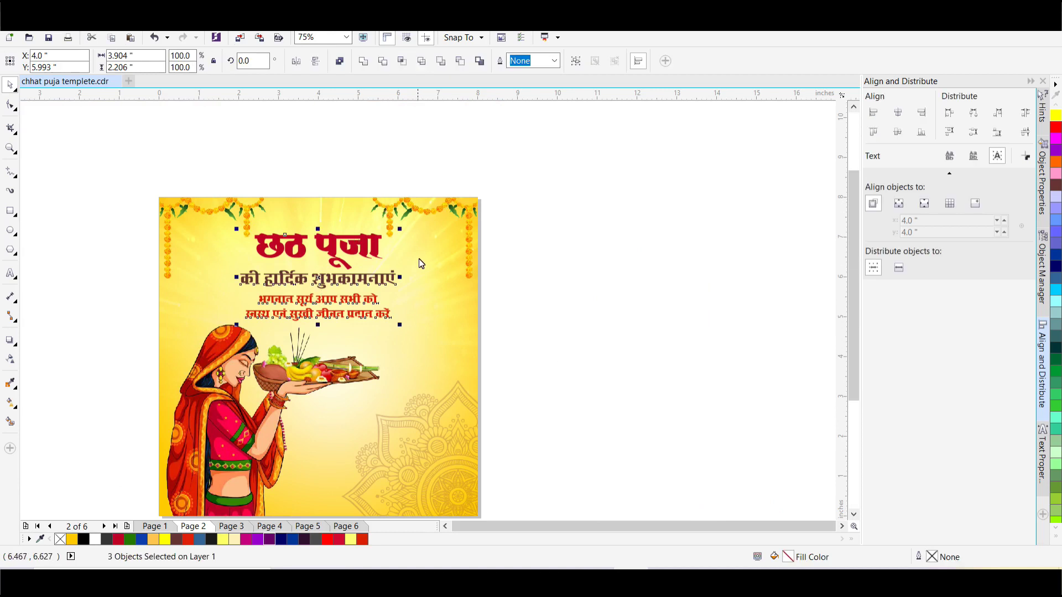
scroll(493, 176, down, 1)
click(494, 170)
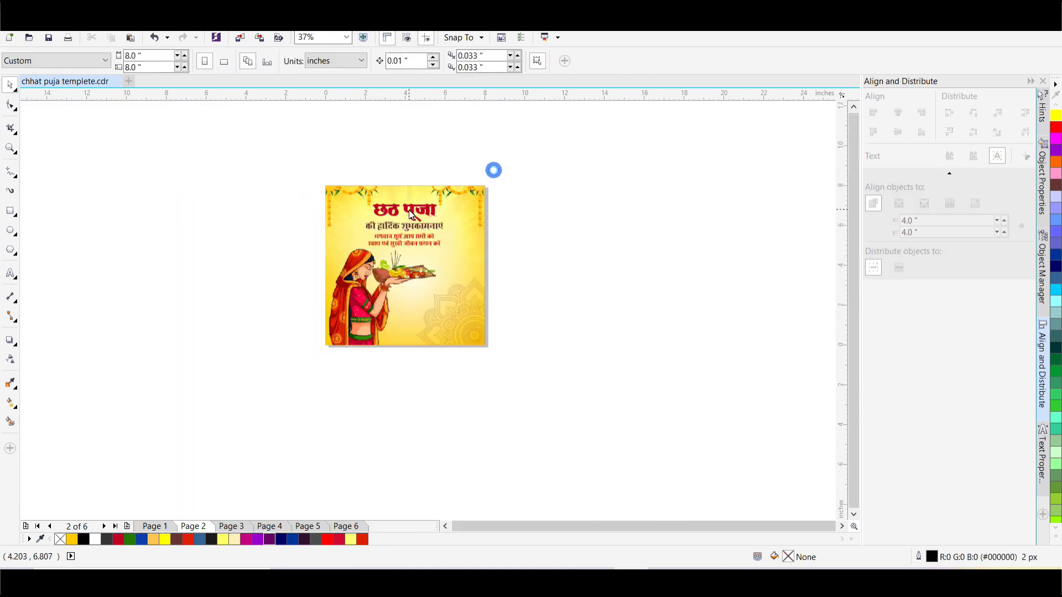
scroll(409, 209, up, 1)
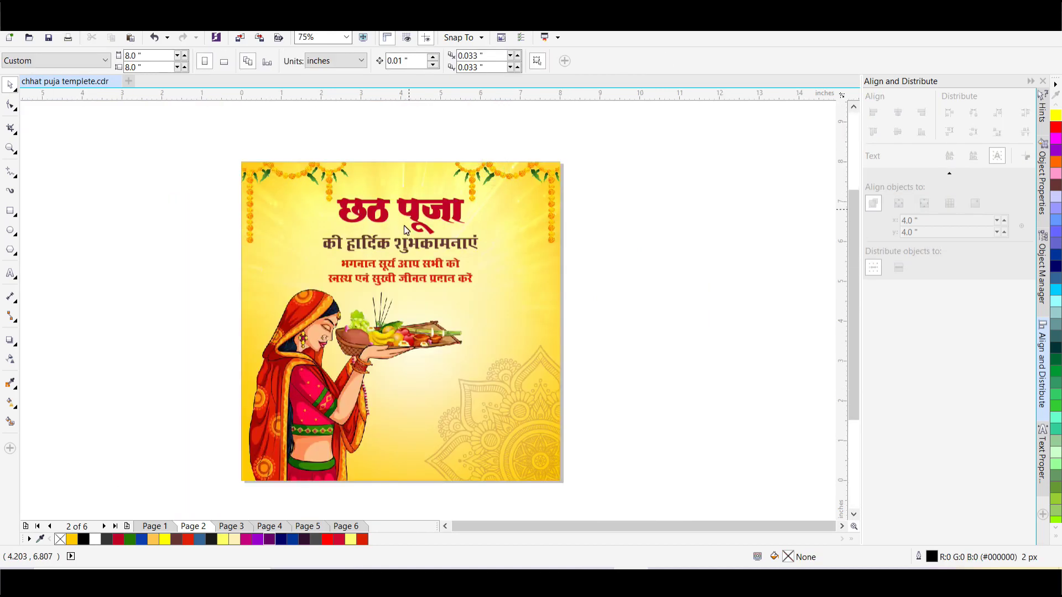
Go to Page 3 and ungroup its छठ पूजा poster with the lanterns and water
click(232, 525)
click(315, 386)
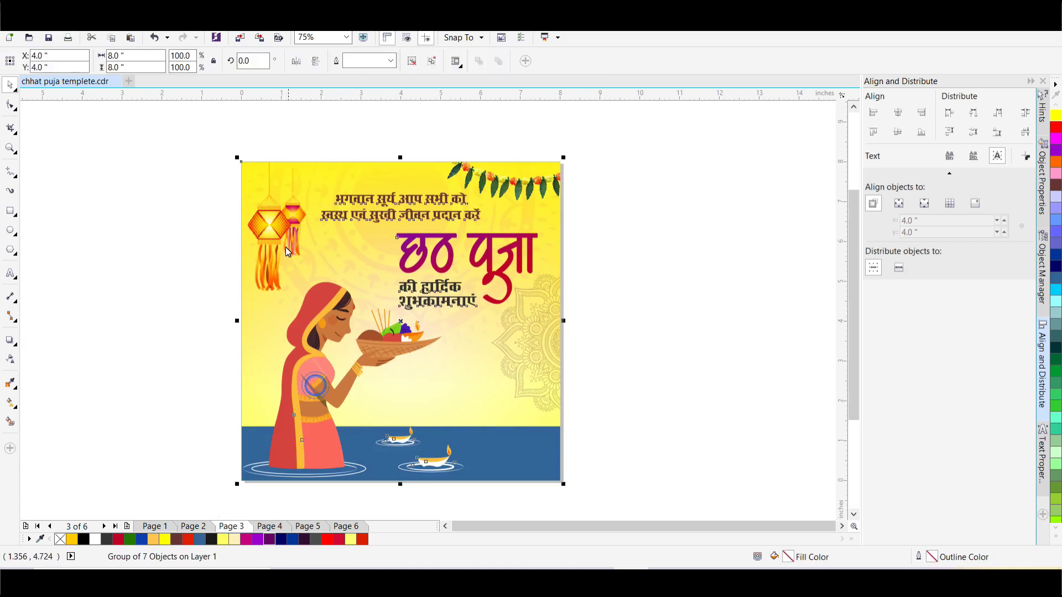
key(ctrl+u)
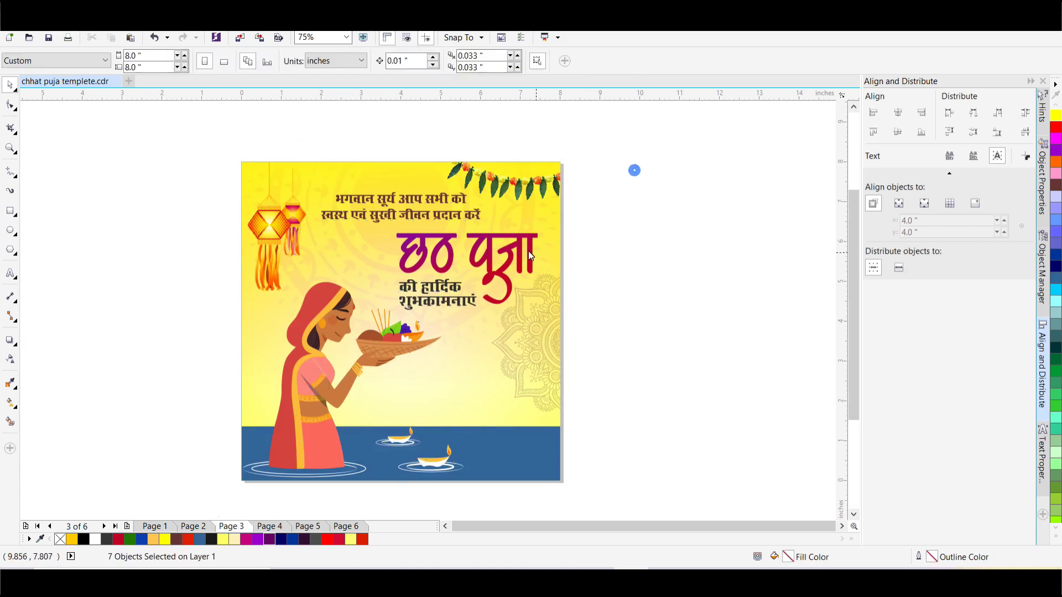
click(439, 199)
Examine the pattern, mandala, lanterns and blue rectangle inside the background's PowerClip, and finish editing the contents
click(423, 480)
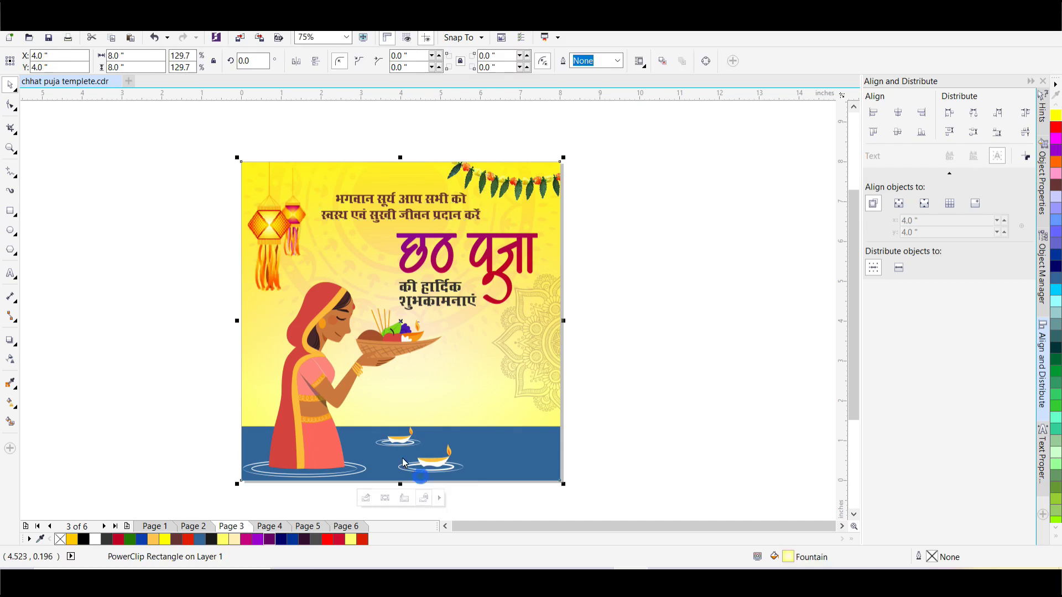
click(366, 498)
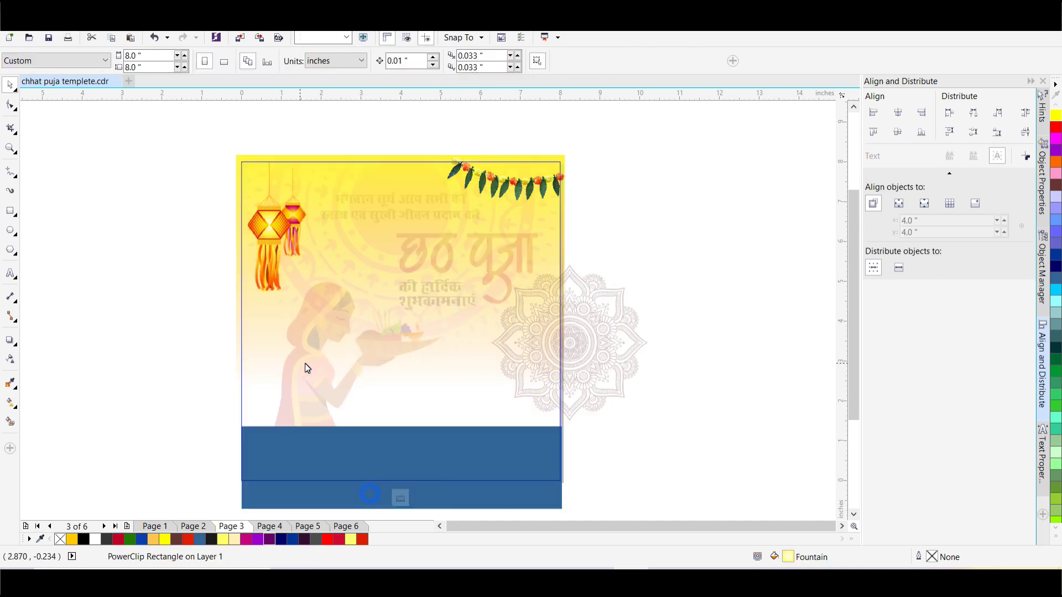
click(304, 365)
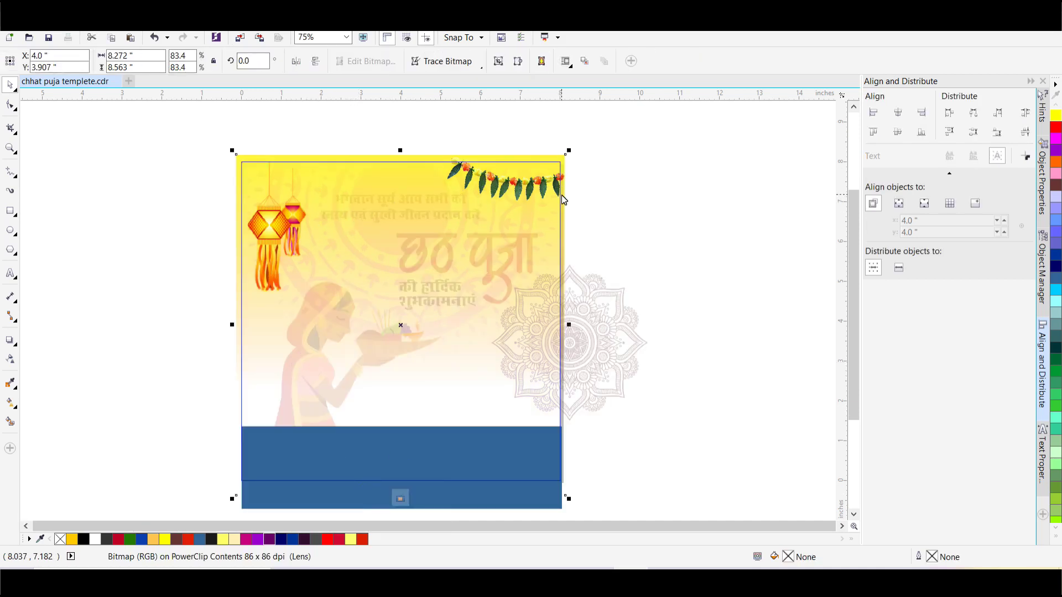
click(581, 301)
click(281, 233)
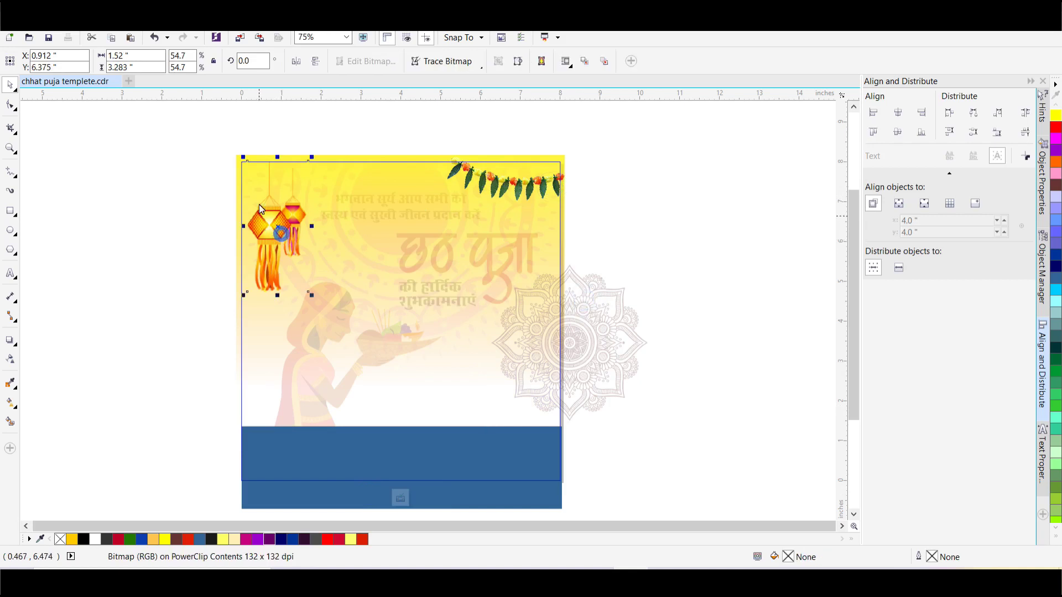
click(427, 452)
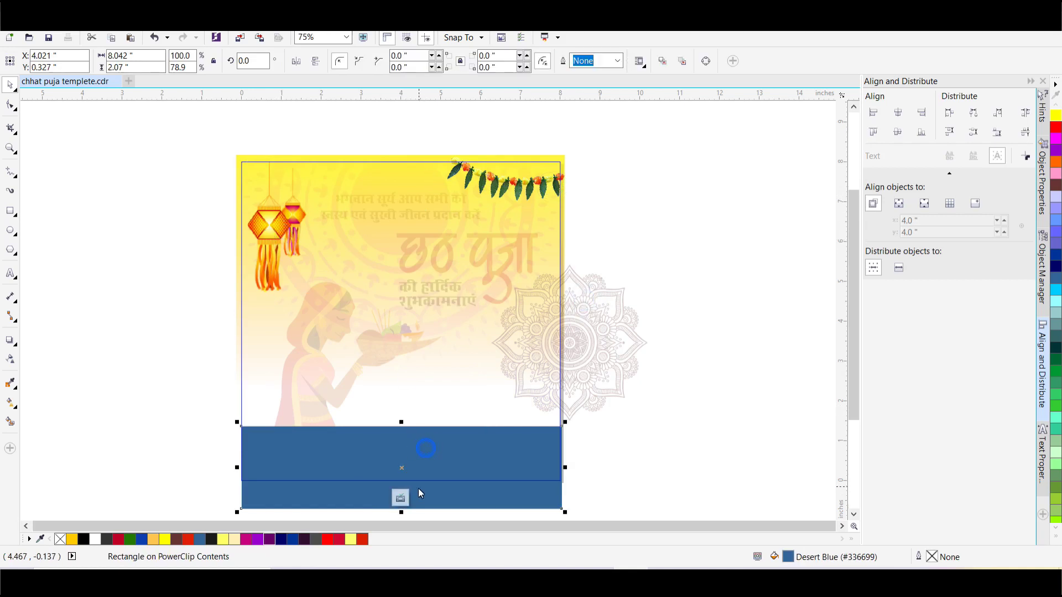
click(401, 498)
Examine the छठ पूजा heading, the woman illustration with her fruit basket and the floating diyas up close
drag(578, 207, 389, 322)
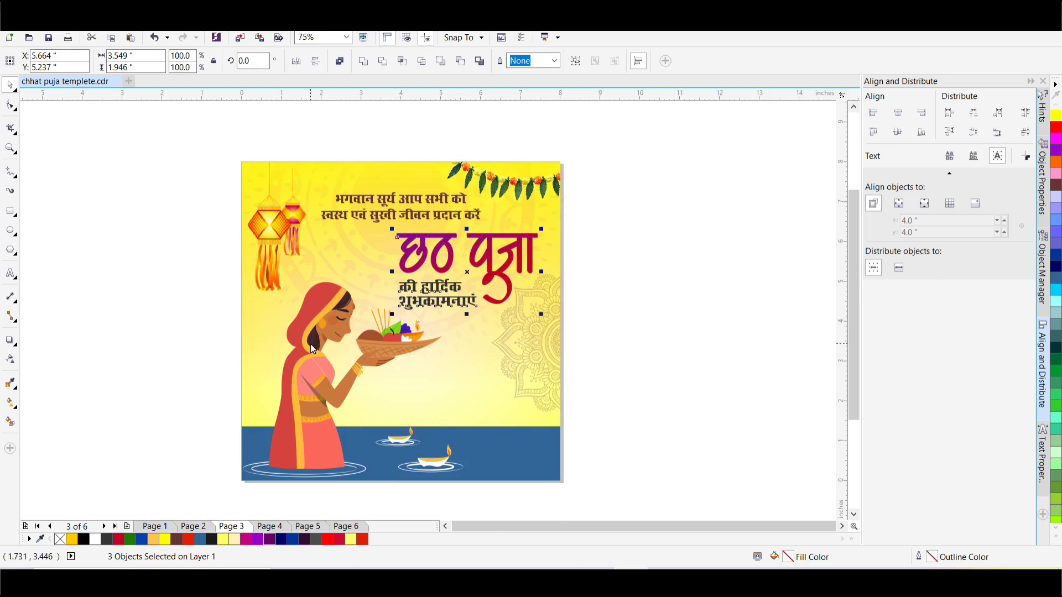
click(316, 412)
scroll(316, 412, up, 4)
scroll(315, 338, up, 2)
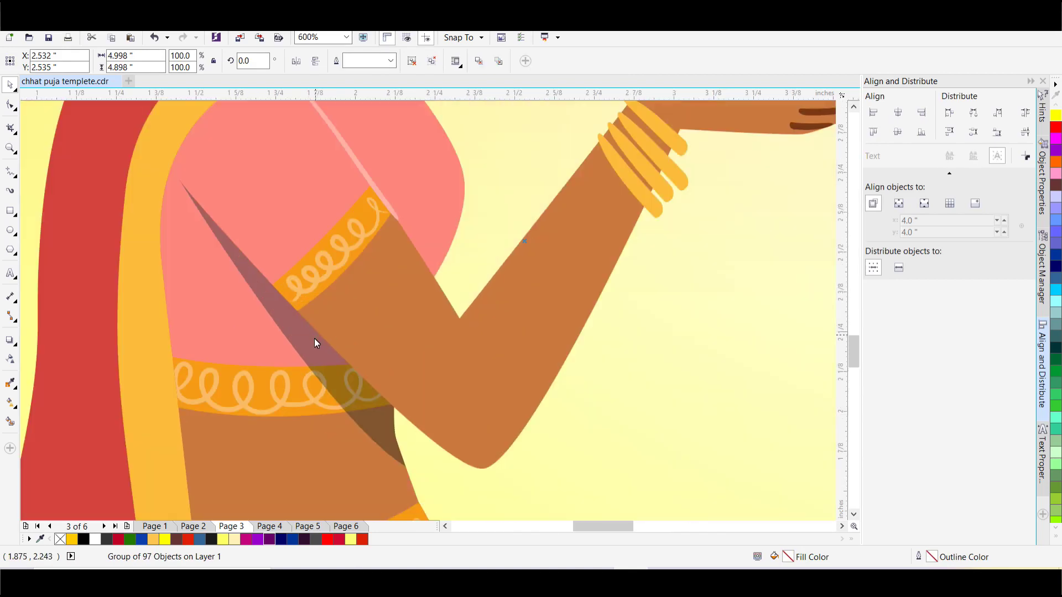
scroll(314, 338, down, 5)
scroll(387, 180, up, 3)
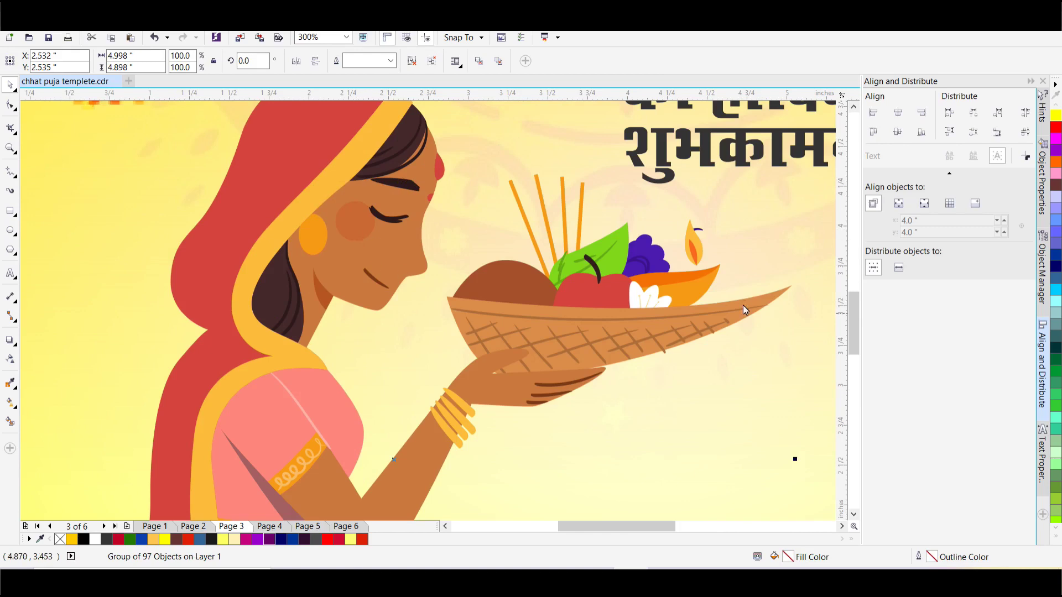
scroll(478, 242, down, 4)
click(729, 298)
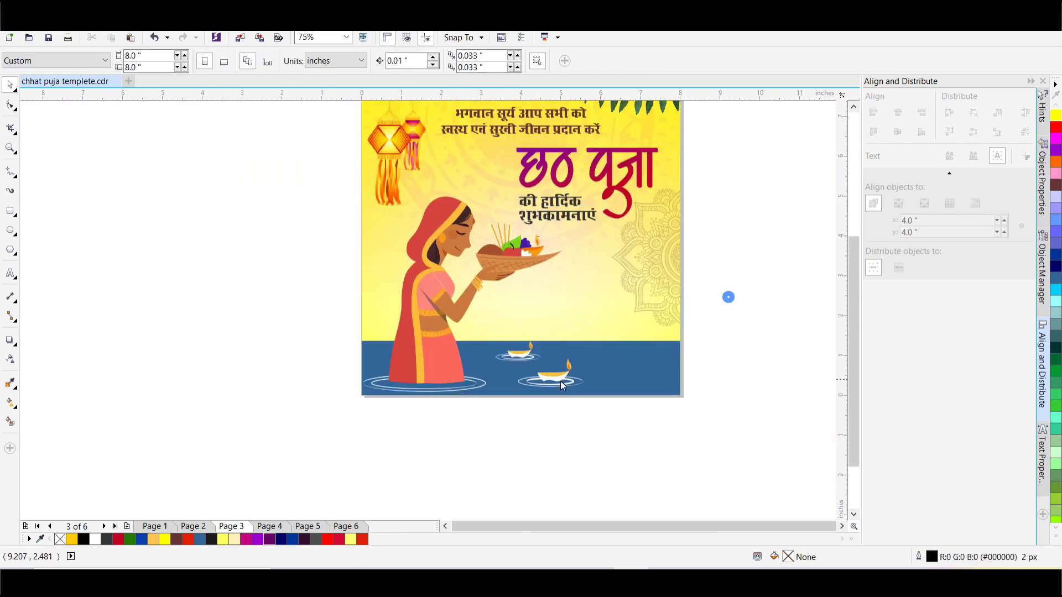
click(586, 390)
scroll(586, 405, up, 4)
scroll(323, 224, down, 4)
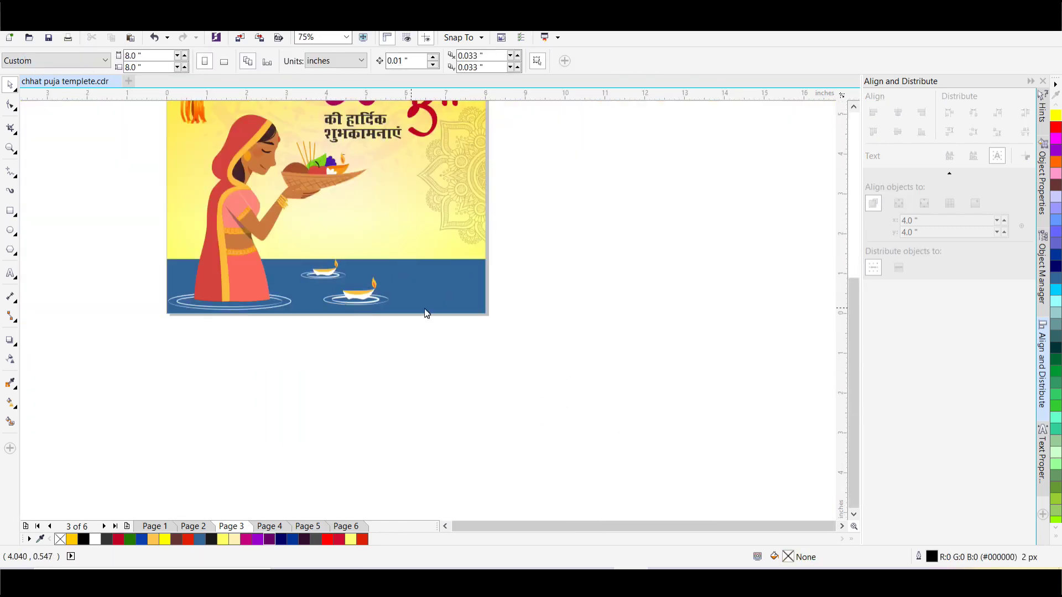
click(447, 310)
click(290, 332)
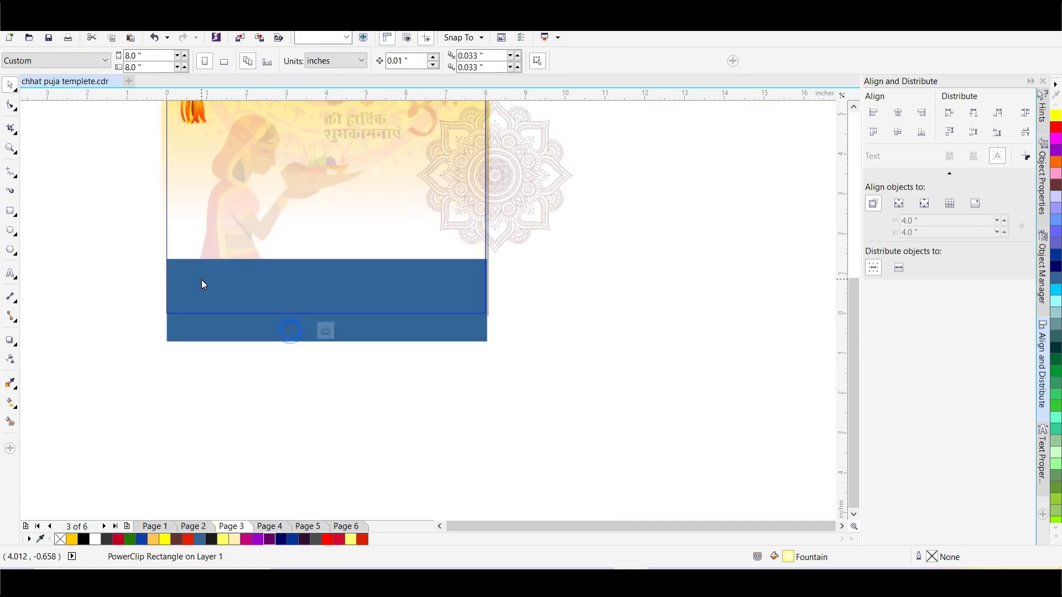
click(321, 331)
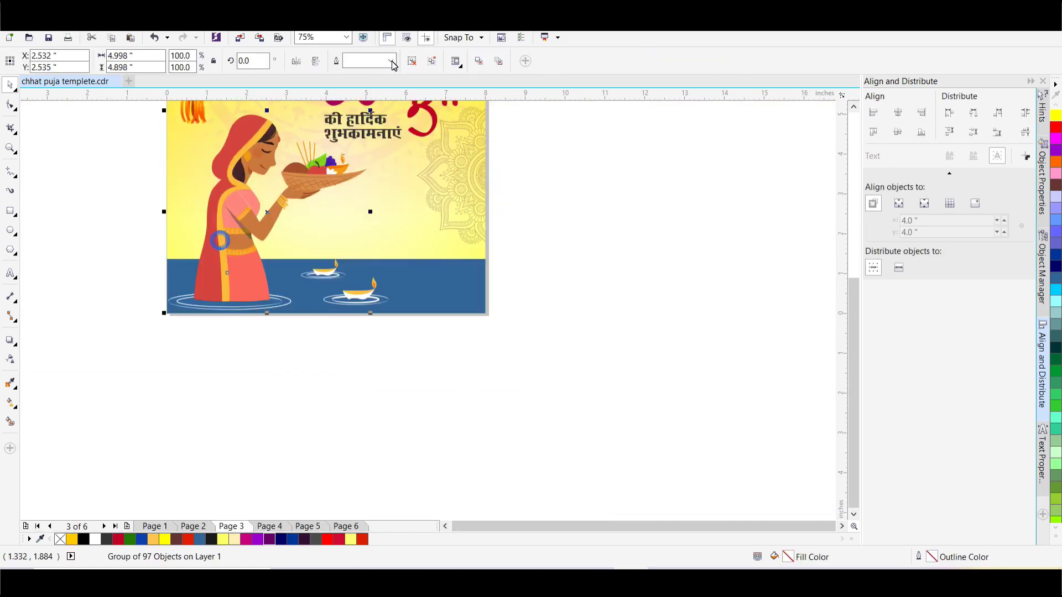
Recolour the woman's red sari drape within her group to crimson R207 G10 B48 (#CF0A30)
click(198, 270)
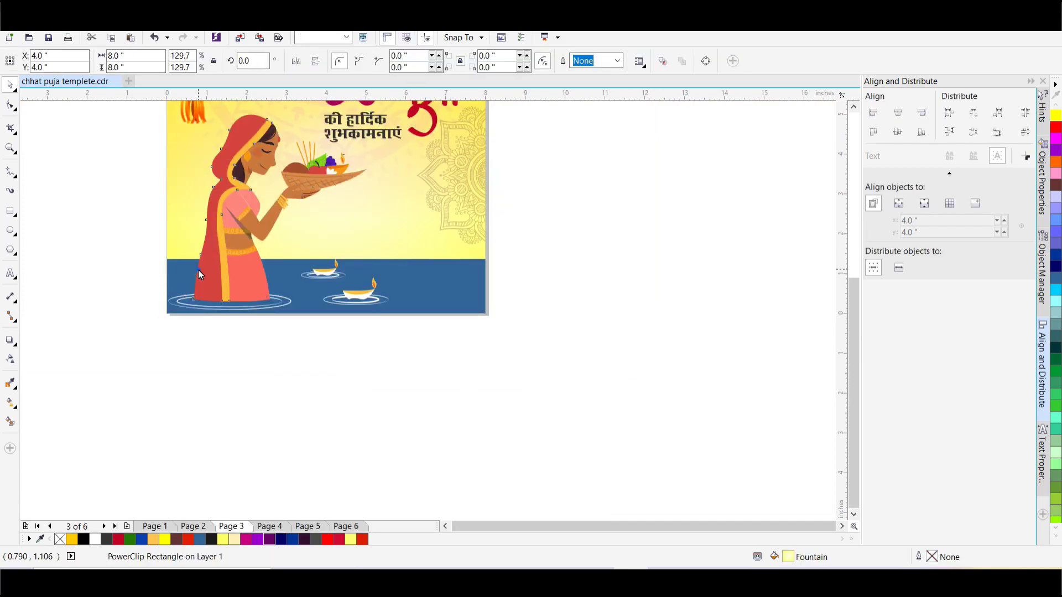
ctrl+click(198, 270)
click(338, 540)
click(337, 541)
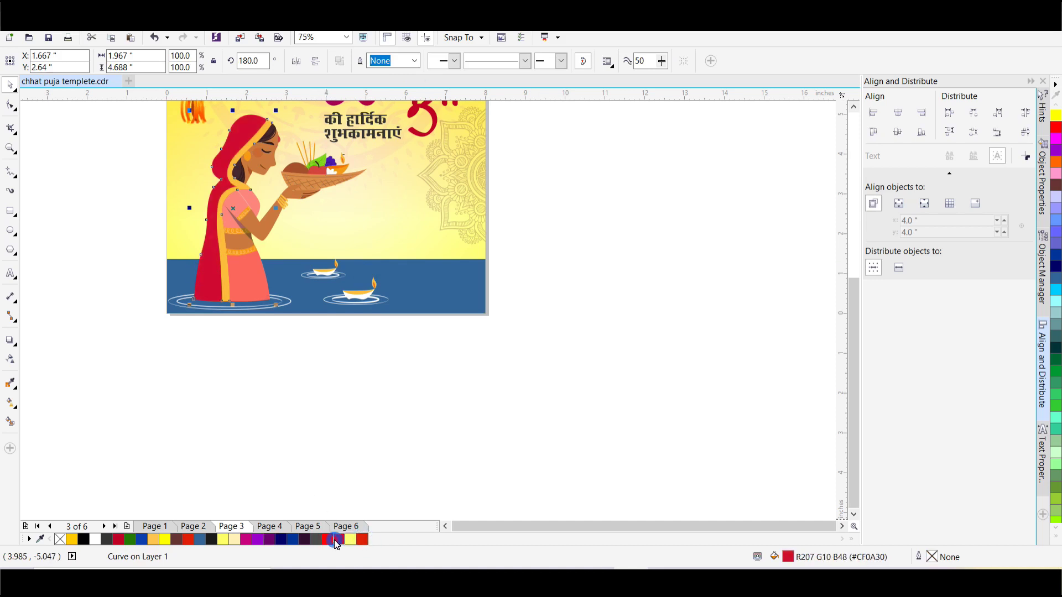
click(320, 398)
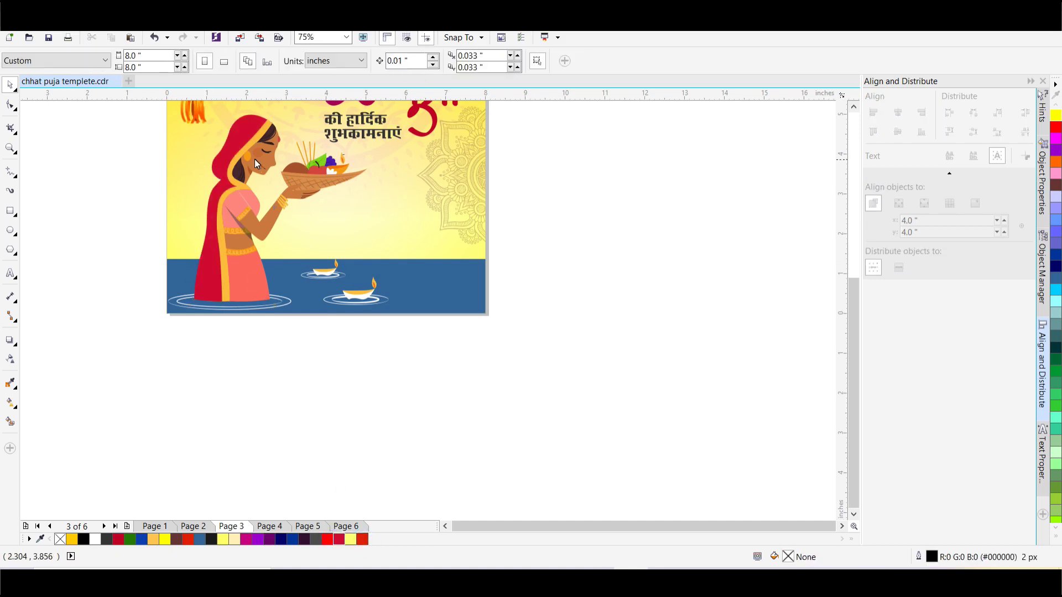
Recolour the orange border of the woman's sari drape to the golden yellow from the document palette
scroll(261, 165, up, 3)
ctrl+click(264, 138)
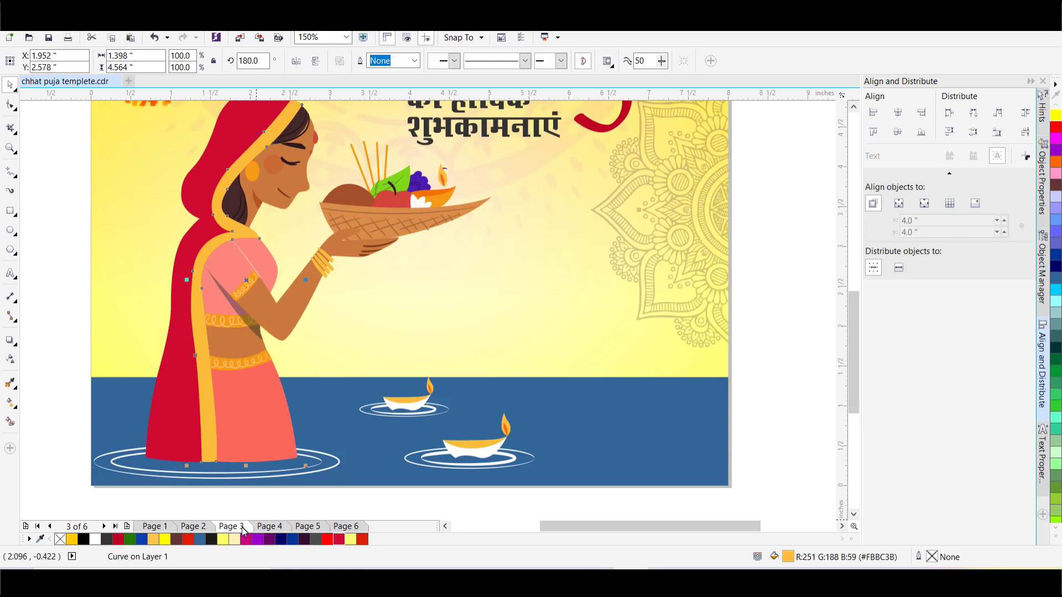
click(74, 540)
scroll(250, 320, down, 3)
click(121, 285)
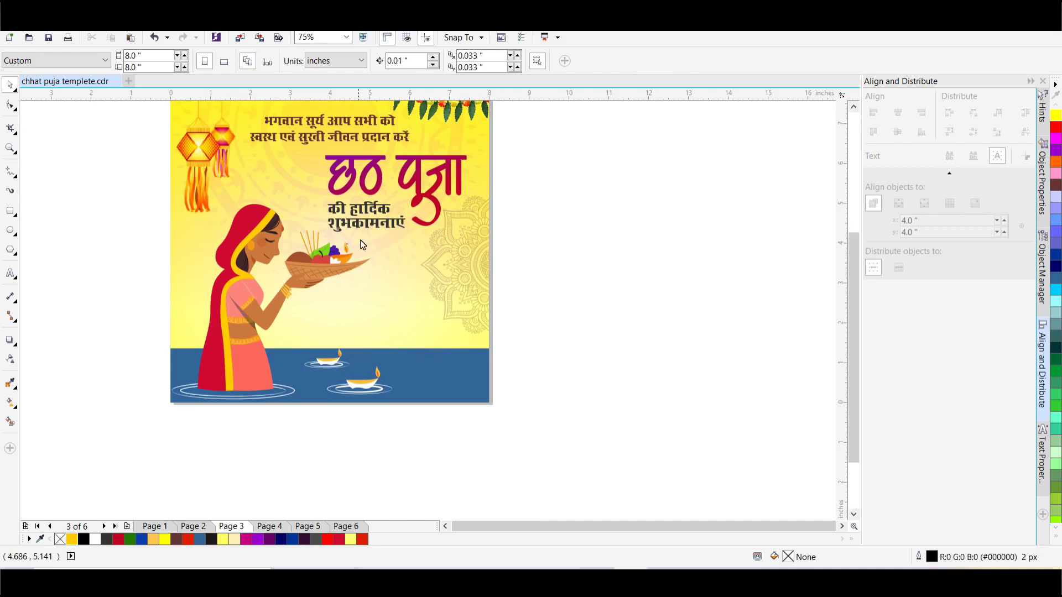
Go to Page 4 and ungroup its yellow छठ पूजा poster with the circular ornament
click(266, 528)
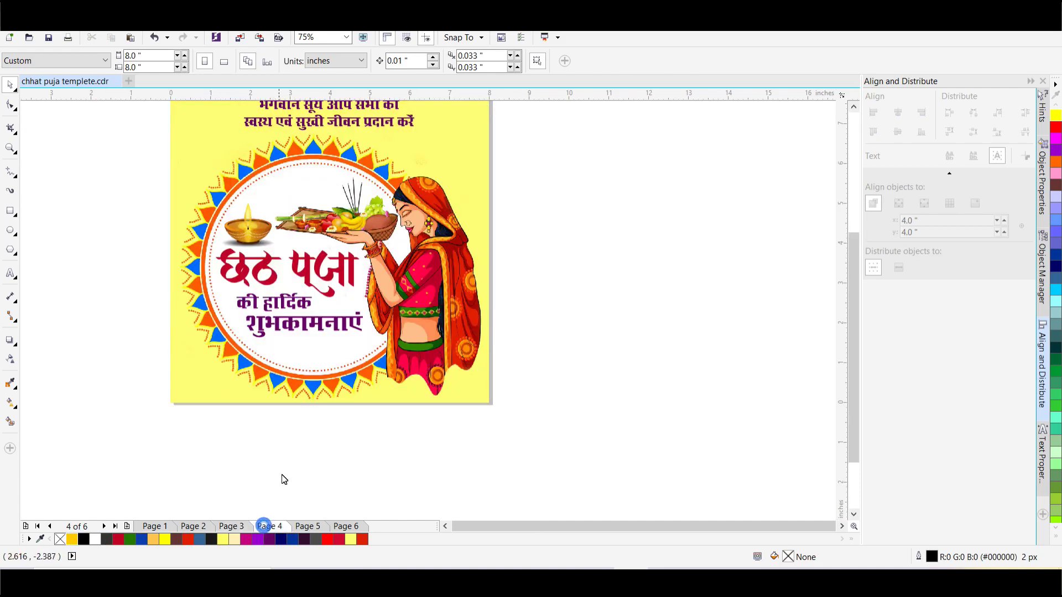
scroll(315, 254, up, 2)
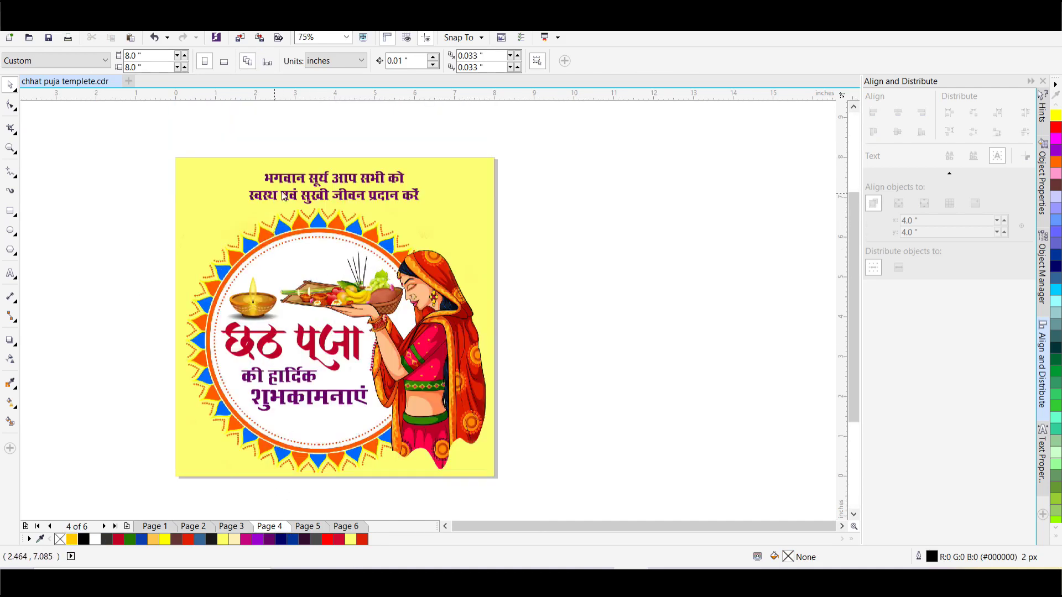
click(295, 467)
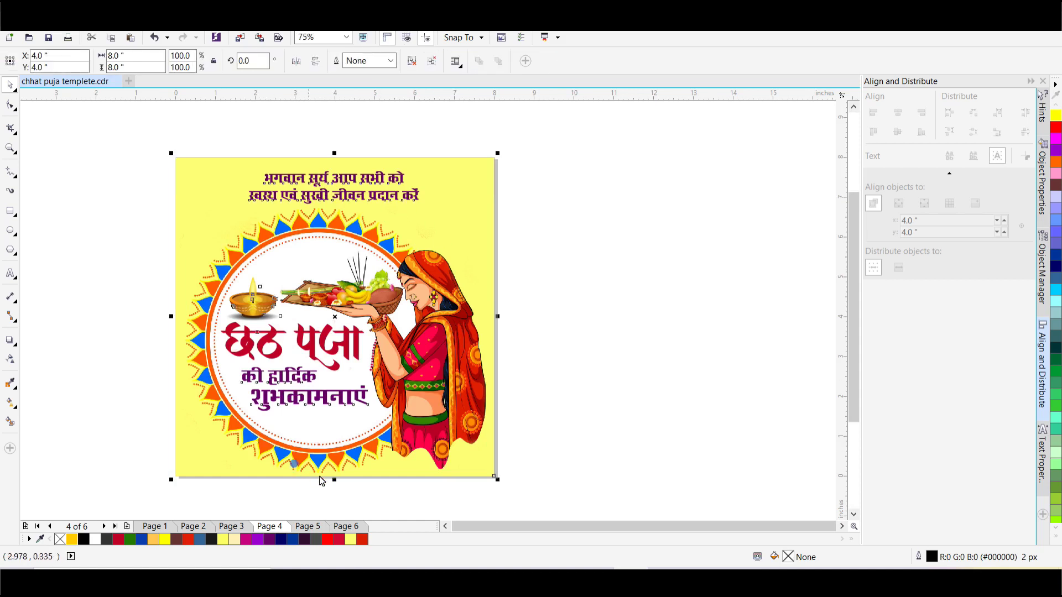
click(436, 151)
click(446, 231)
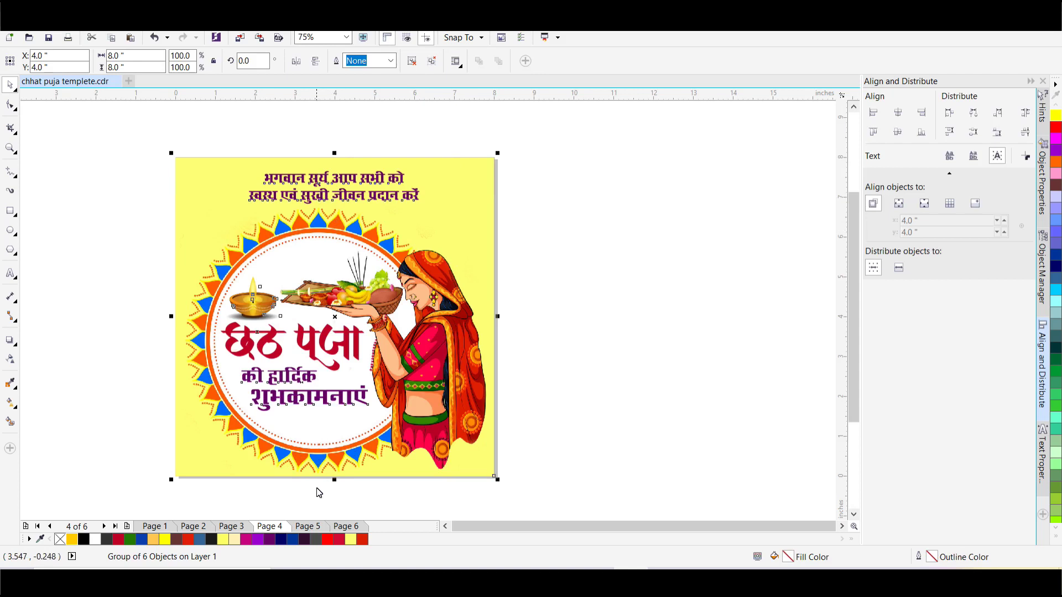
click(404, 174)
click(414, 61)
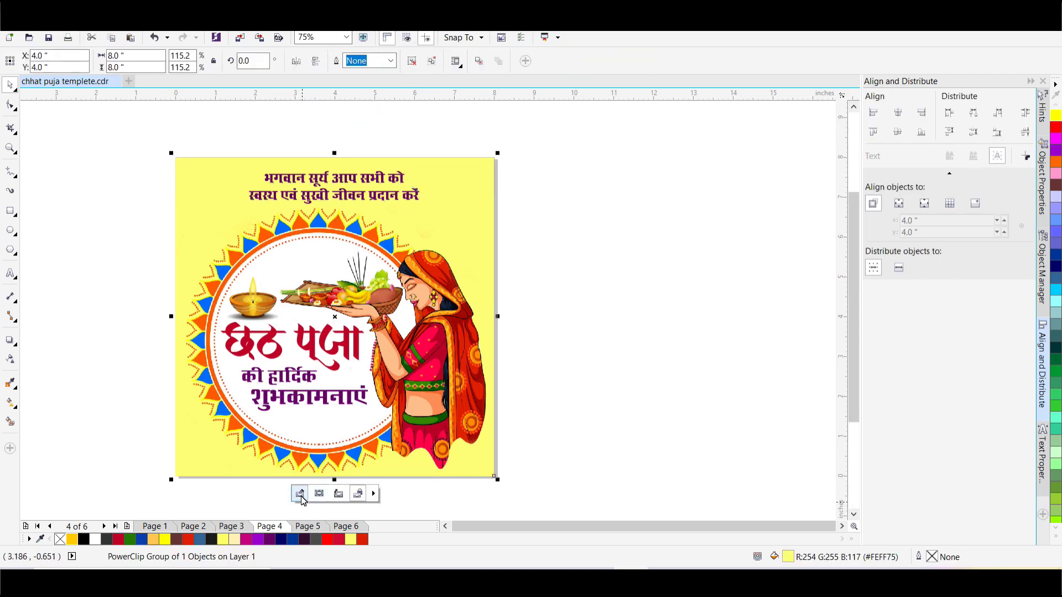
Open the PowerClip contents of Page 4's yellow background to inspect the ornament and woman artwork, and finish editing
click(300, 488)
click(304, 441)
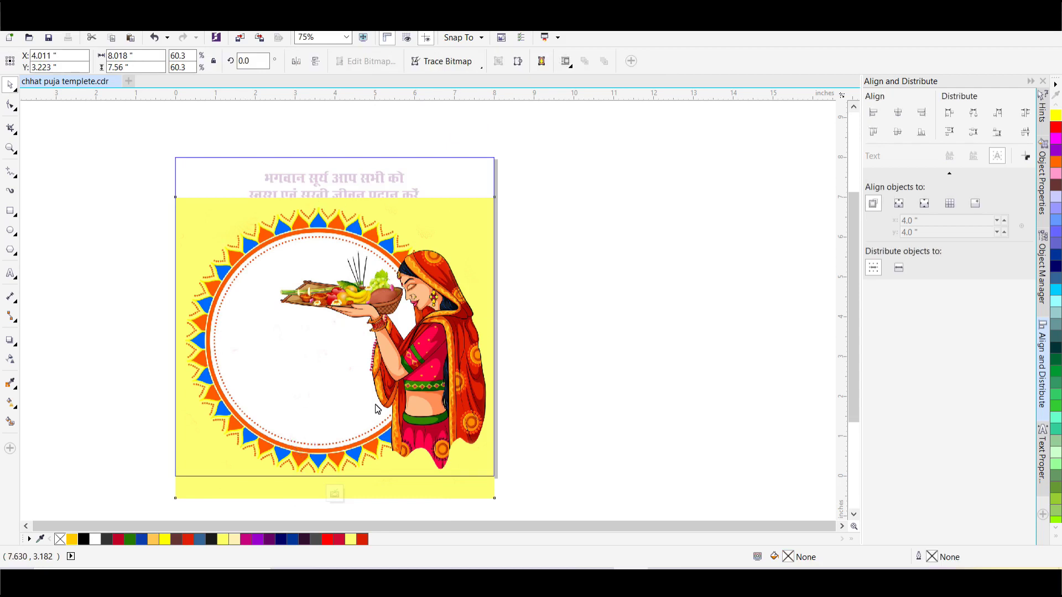
click(335, 493)
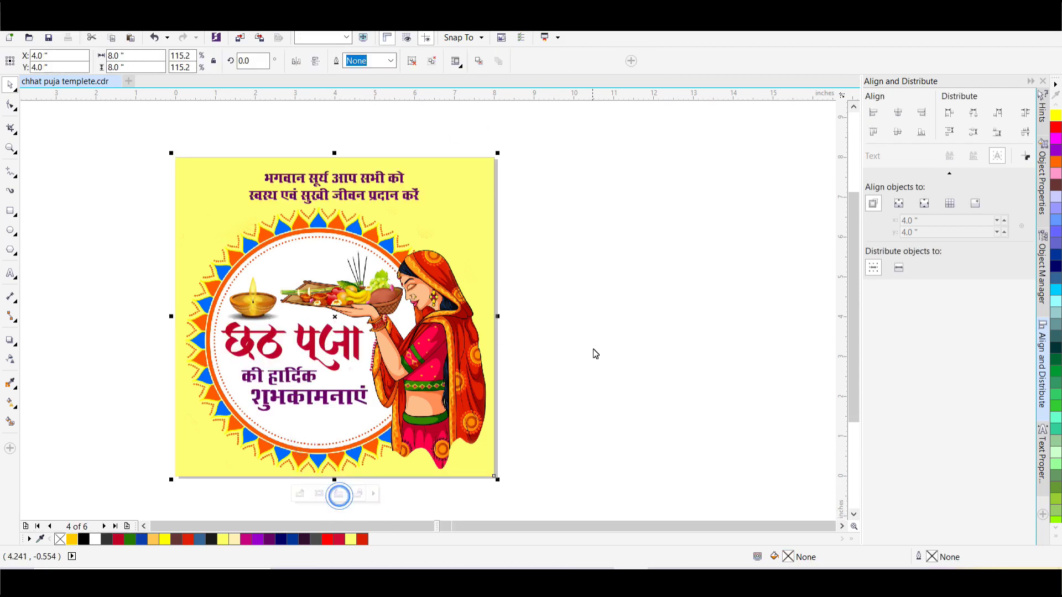
Nudge the छठ पूजा heading and its greeting lines down 0.02 inches, and select the two-line blessing text above
drag(105, 290, 426, 427)
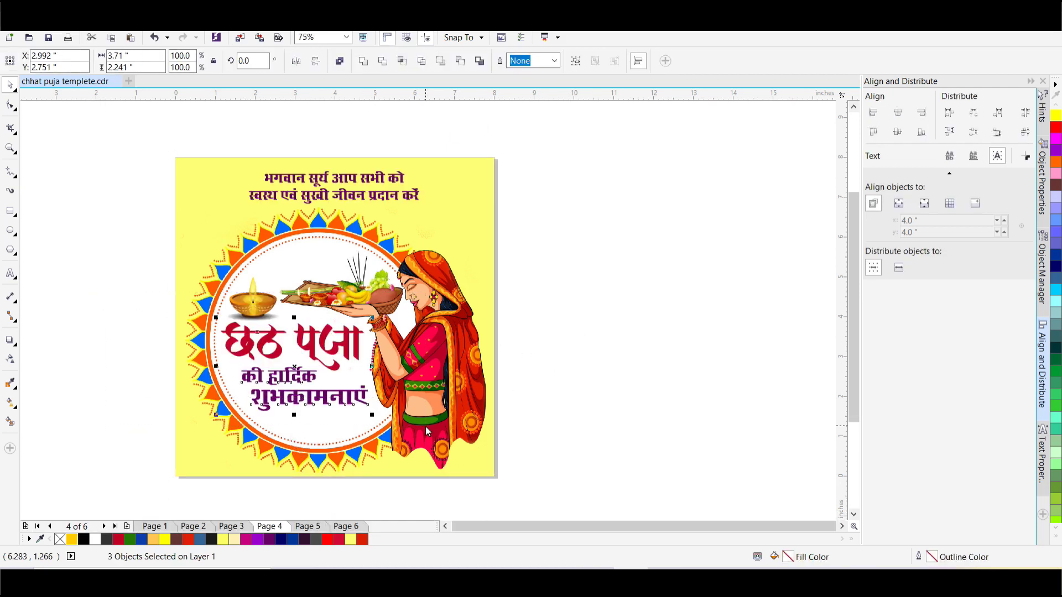
key(Down)
key(Down)
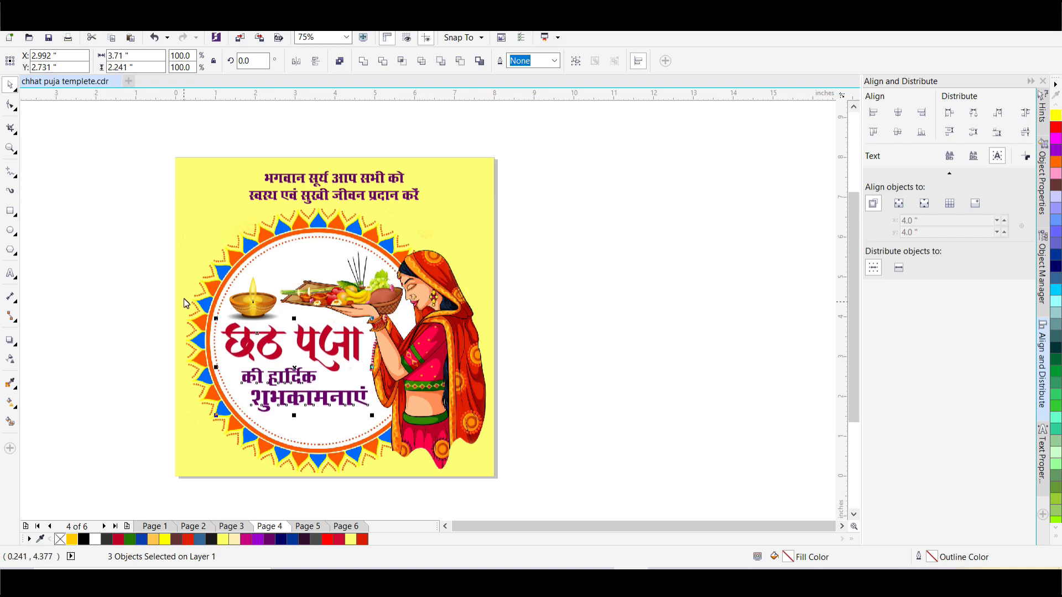
drag(221, 133, 457, 237)
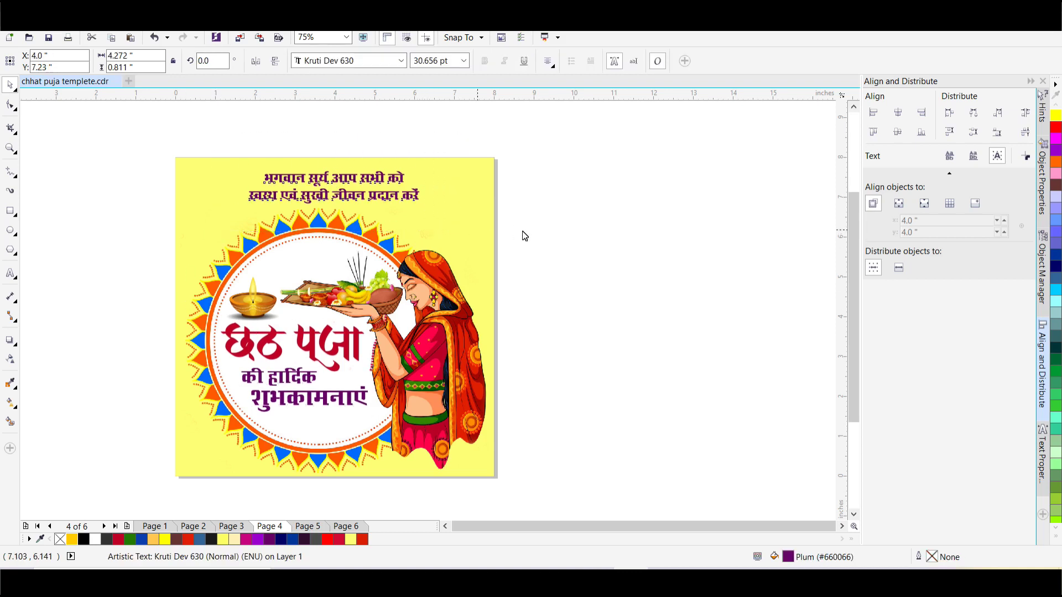
click(556, 238)
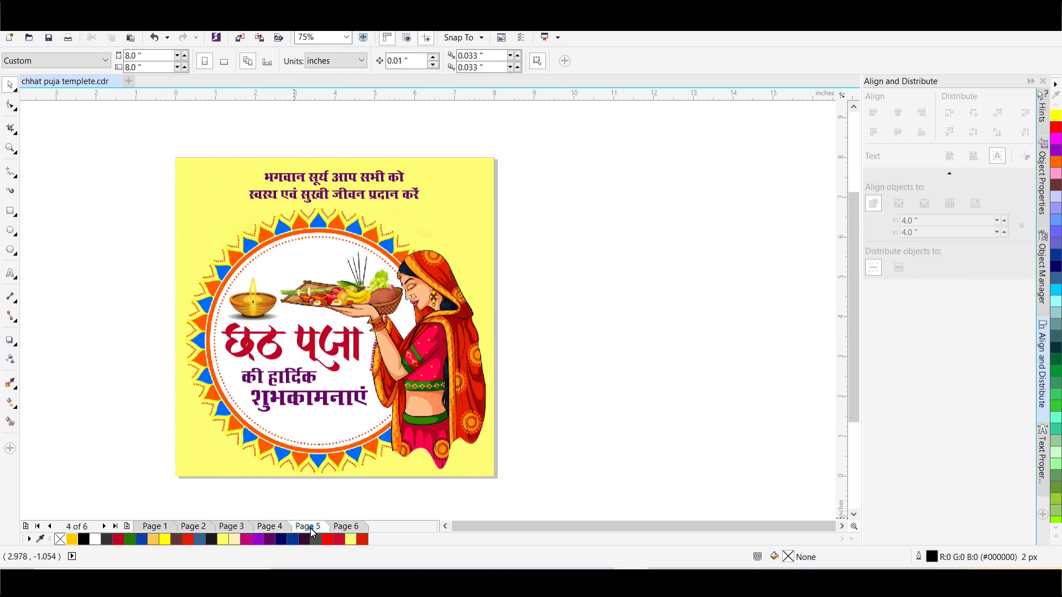
Go to Page 5 and completely ungroup its orange and magenta छठ पूजा poster
click(308, 526)
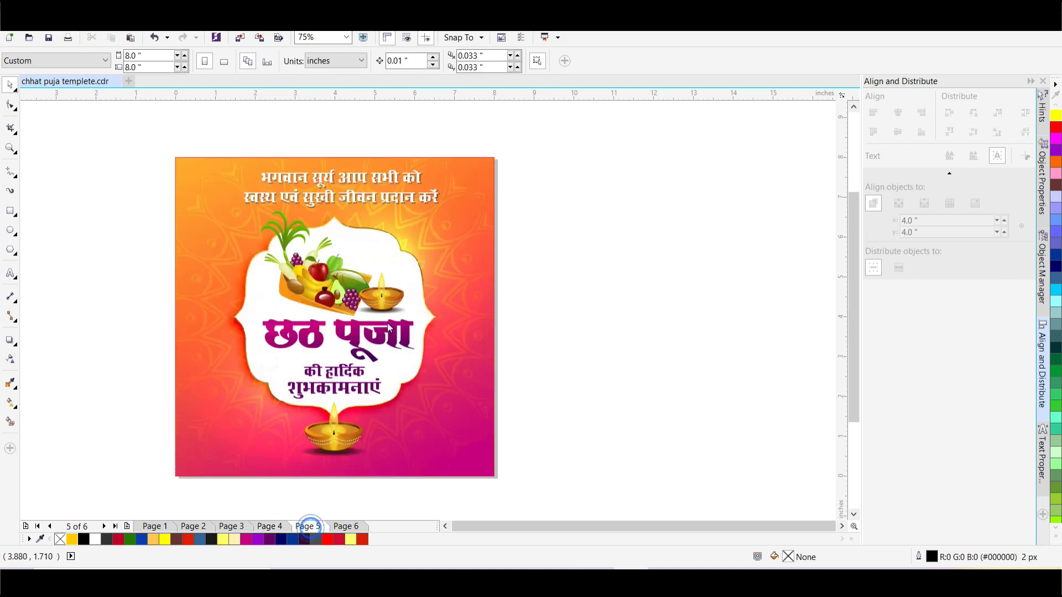
click(213, 259)
click(432, 61)
click(564, 284)
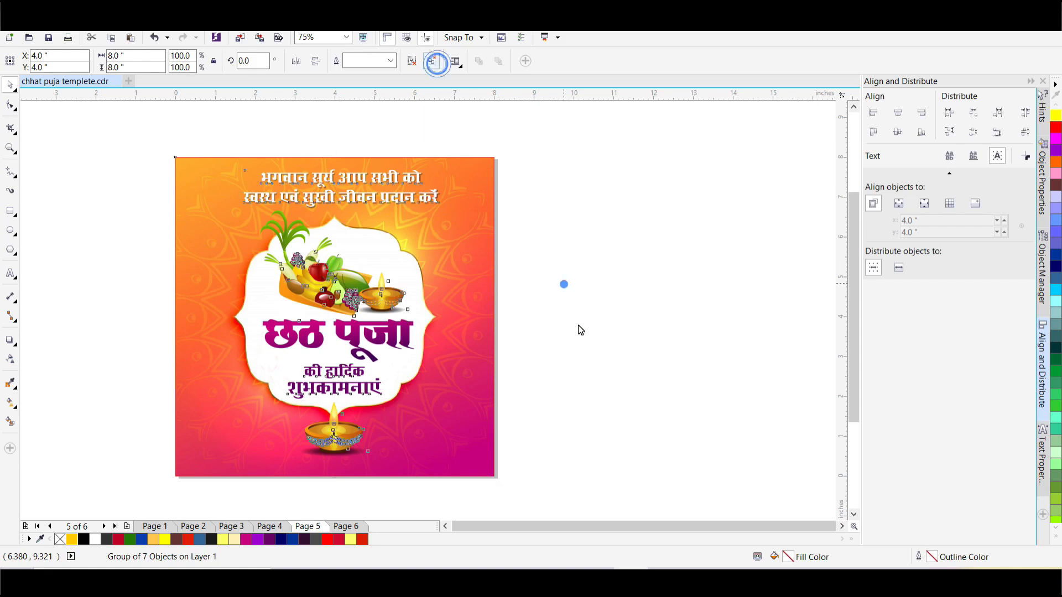
Open the PowerClip contents of Page 5's background to inspect the white frame artwork, and finish editing
click(245, 463)
click(300, 494)
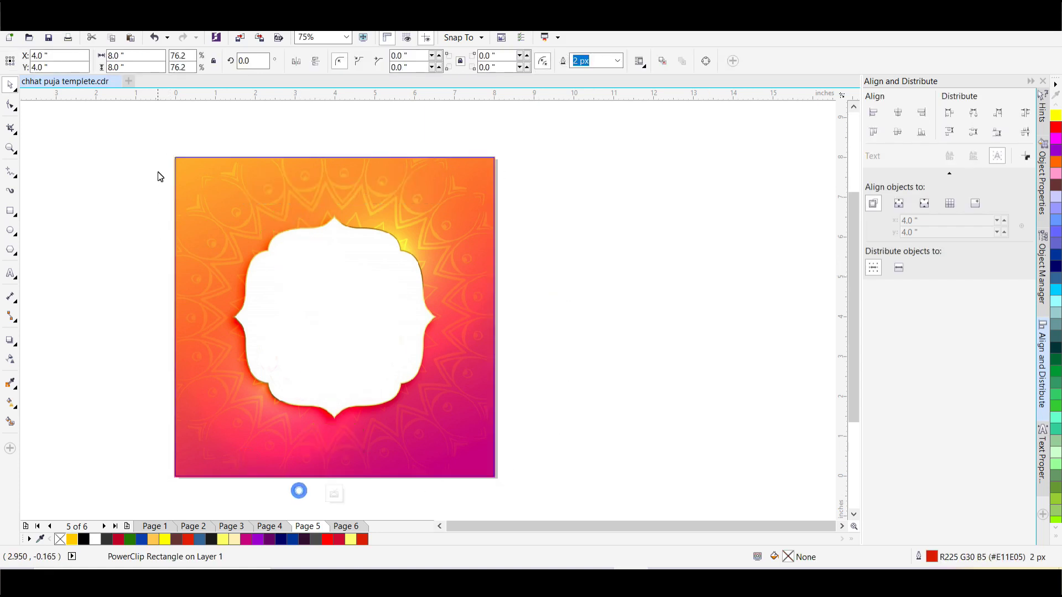
click(334, 494)
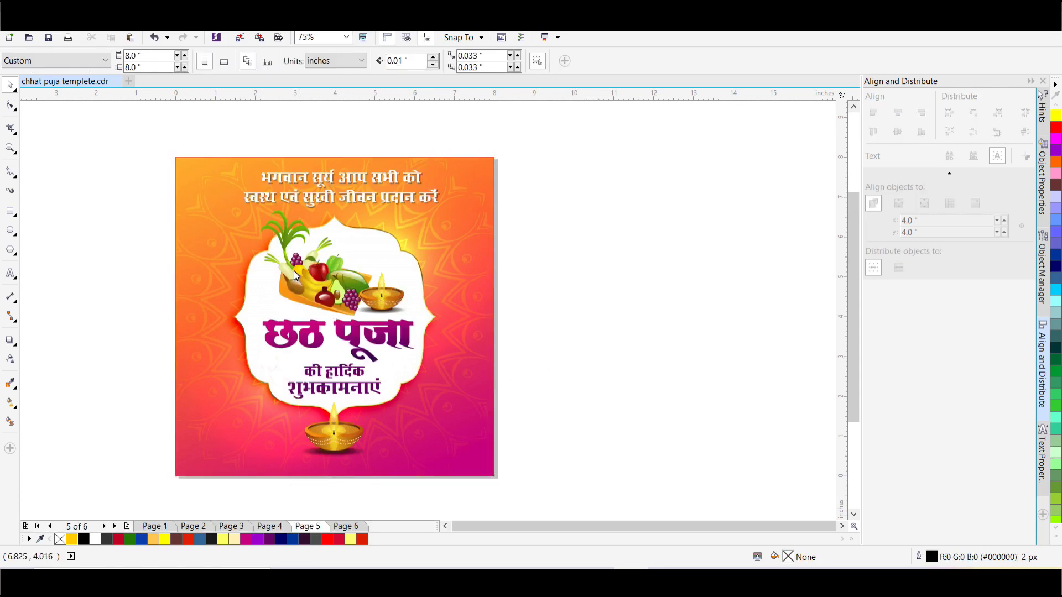
Examine the separate mesh-filled pieces of the fruit basket and the diya beside it up close
key(m)
click(320, 283)
scroll(319, 283, up, 4)
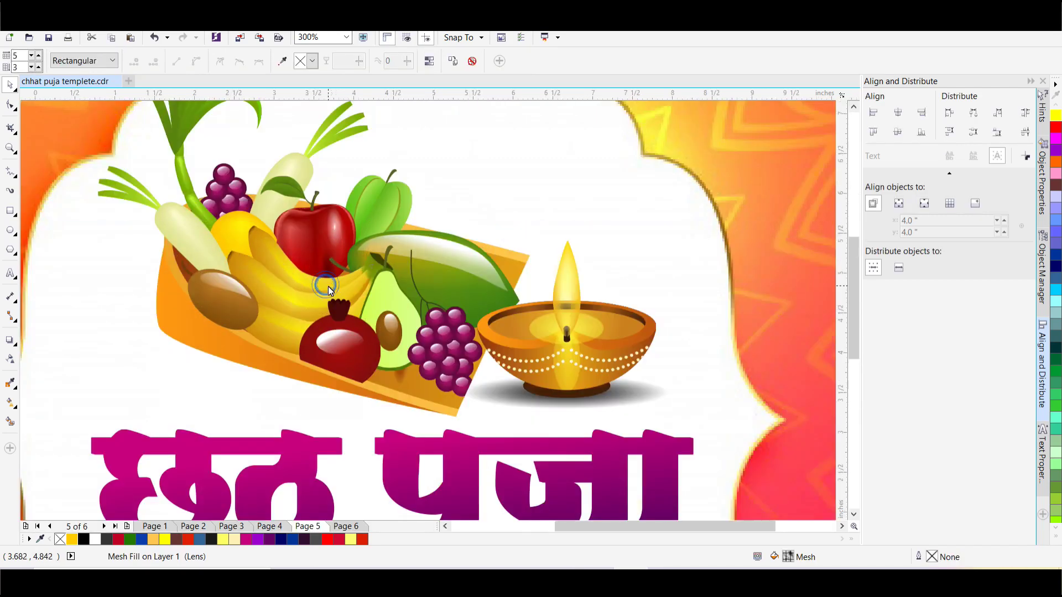
scroll(327, 286, down, 2)
click(451, 319)
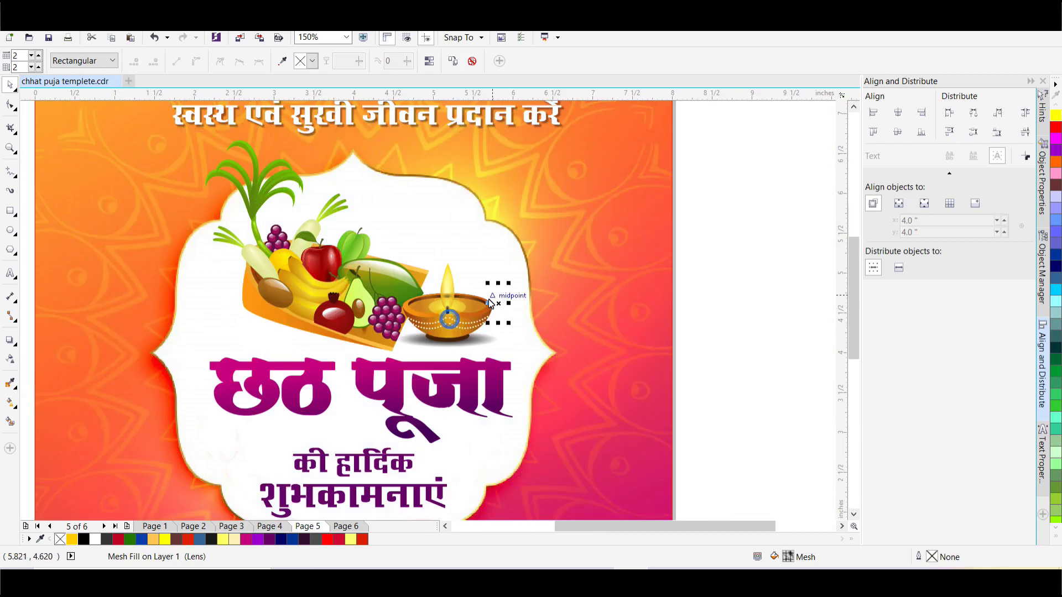
Undo the last displacement of the diya piece, and step back and forward through the preceding changes
key(ctrl+z)
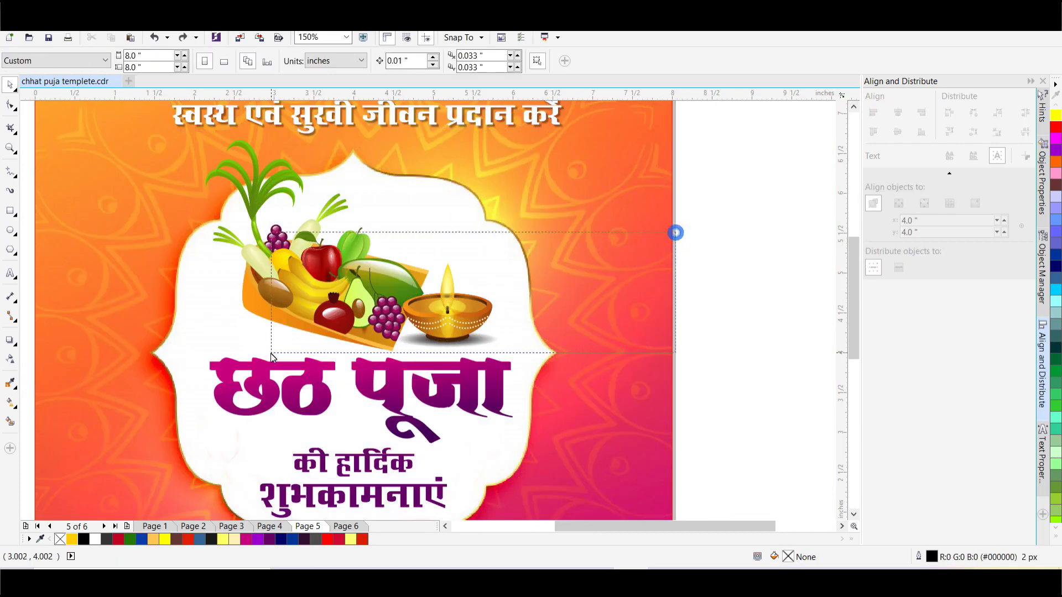
key(ctrl+z)
scroll(324, 383, down, 2)
key(ctrl+shift+z)
key(ctrl+shift+z)
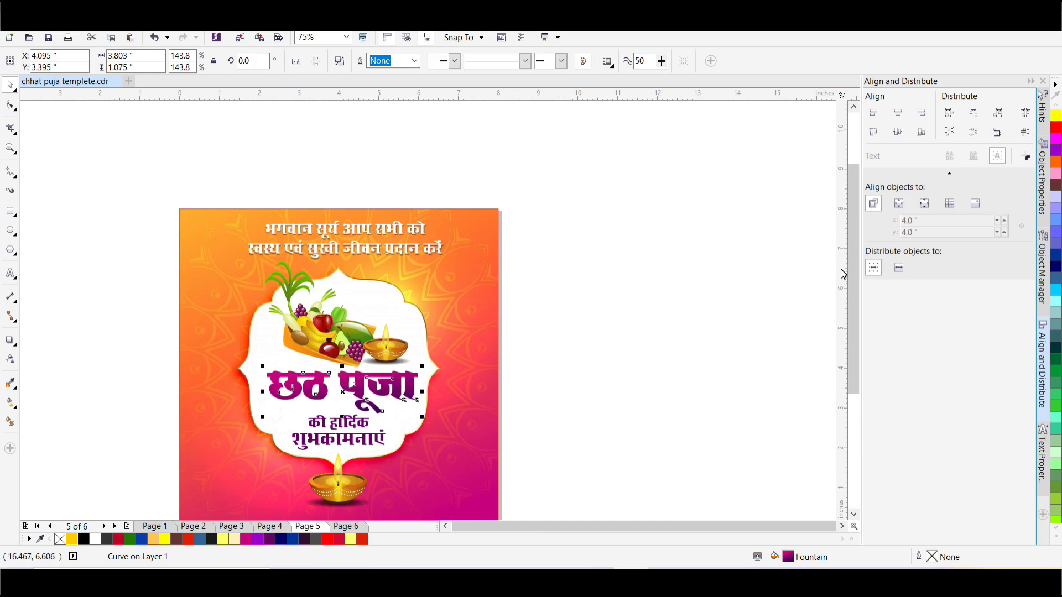
drag(854, 291, 858, 327)
click(730, 297)
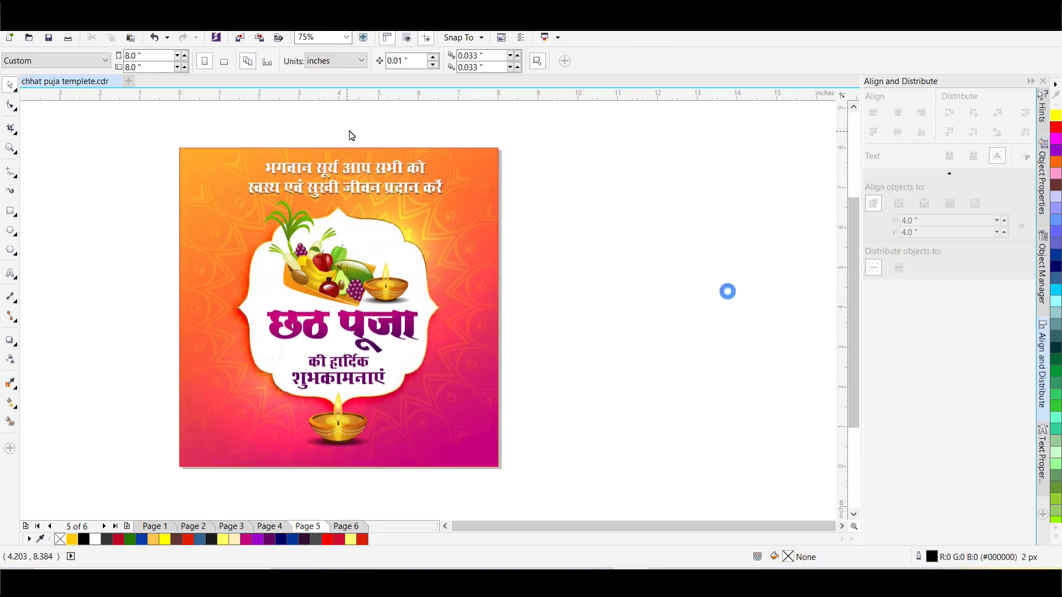
Go to Page 6 and completely ungroup its yellow छठ पूजा poster with the red band
click(345, 527)
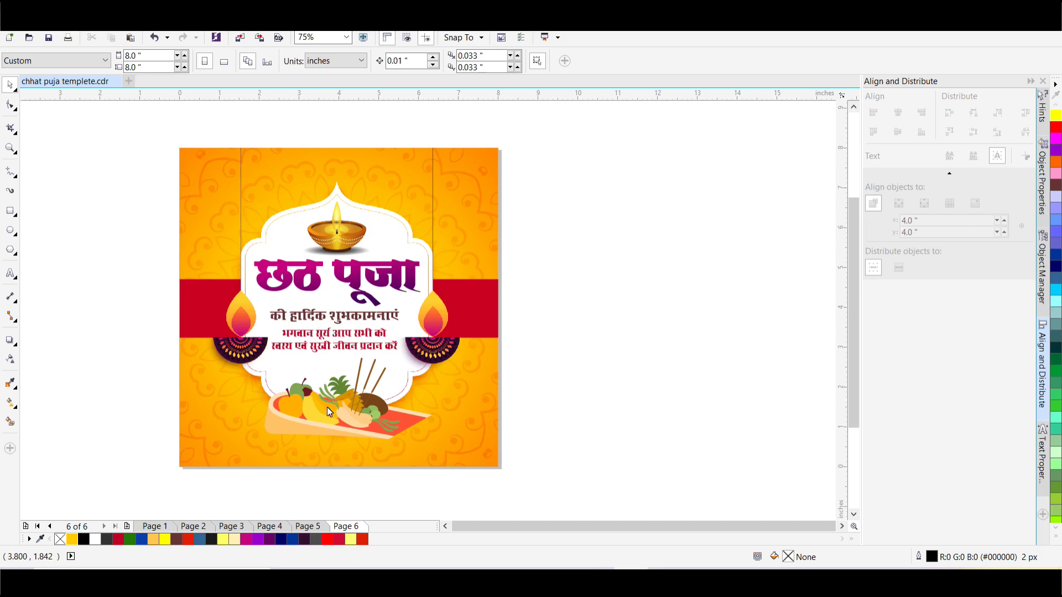
click(307, 428)
click(432, 61)
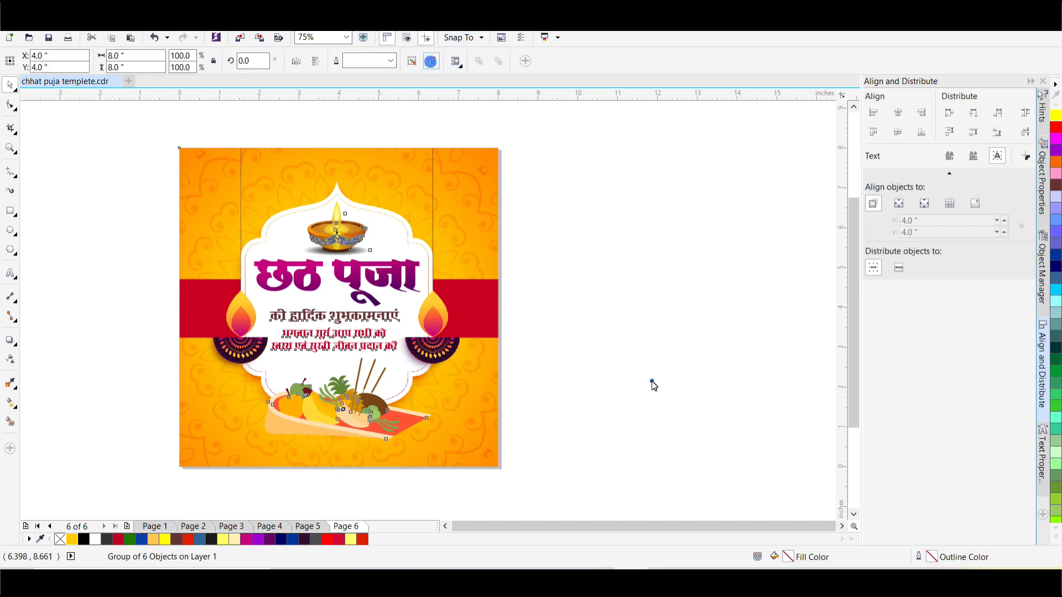
Try moving all the fruit basket pieces off the poster into the blank area beside it, and undo the move
drag(260, 338, 581, 473)
drag(341, 414, 593, 413)
key(ctrl+z)
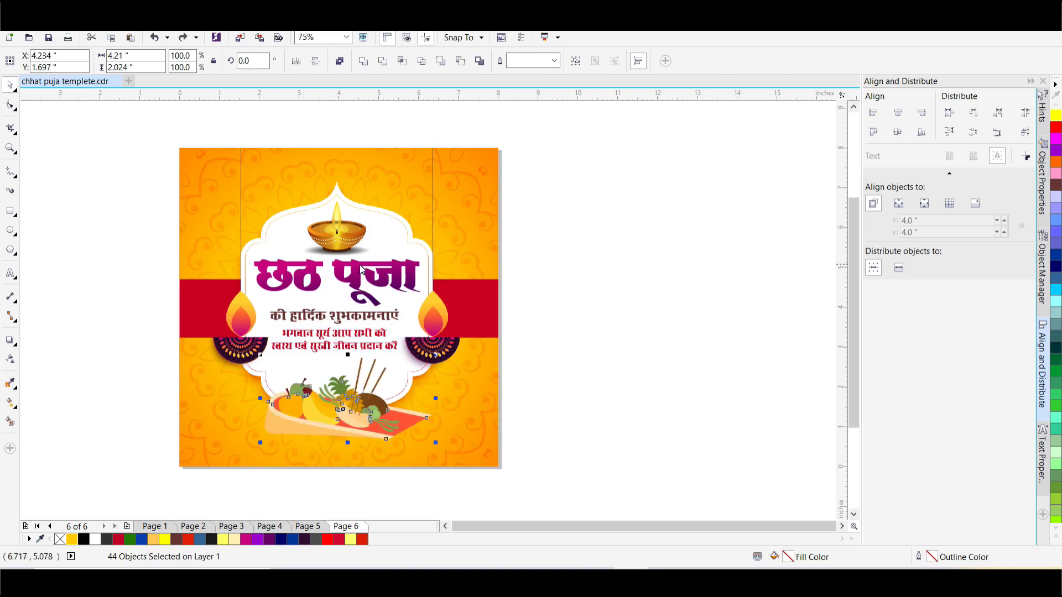
Group all the pieces of the diya above Page 6's छठ पूजा heading
click(340, 238)
key(m)
drag(673, 151, 292, 269)
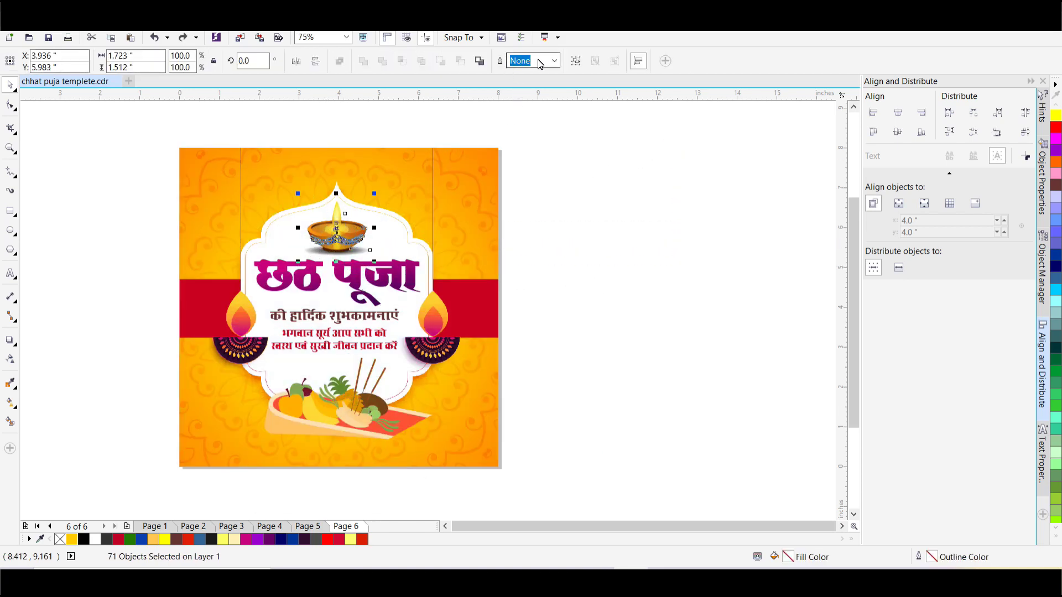
click(577, 64)
Open the PowerClip contents of Page 6's background to inspect the frame and red band, and finish editing
click(465, 206)
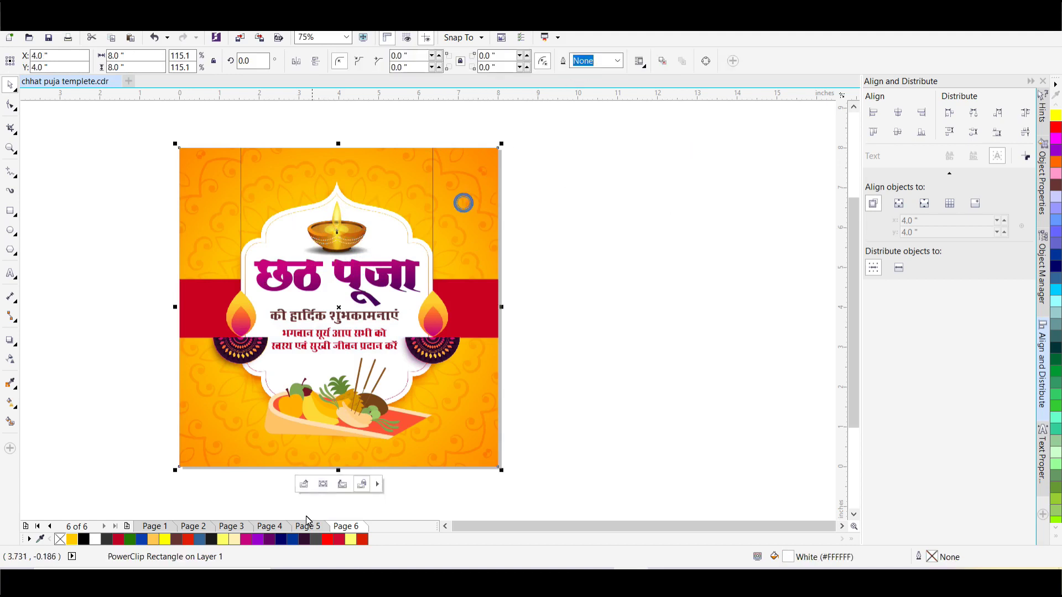
click(300, 485)
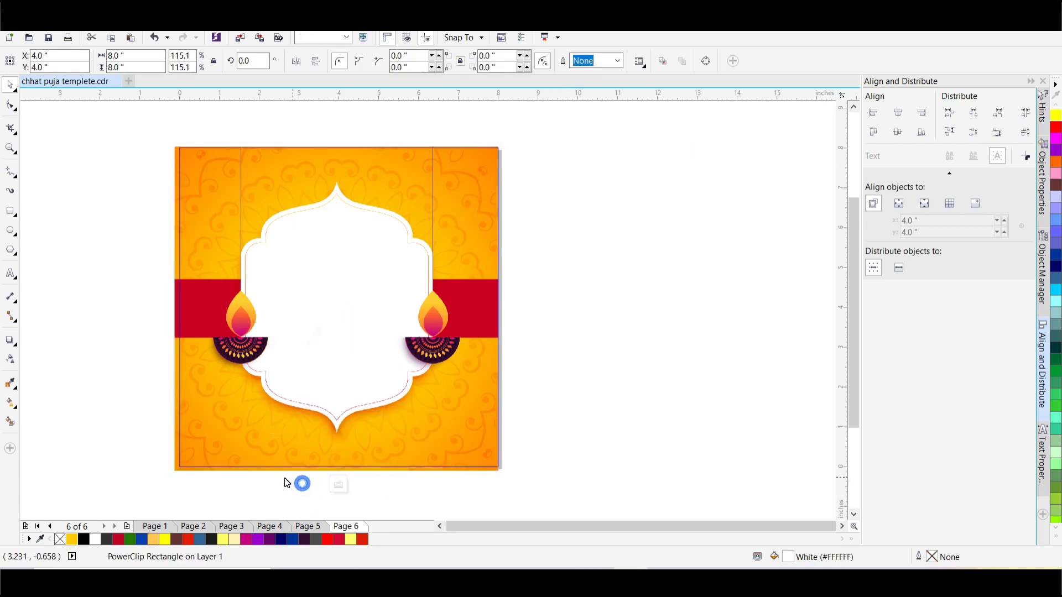
click(341, 484)
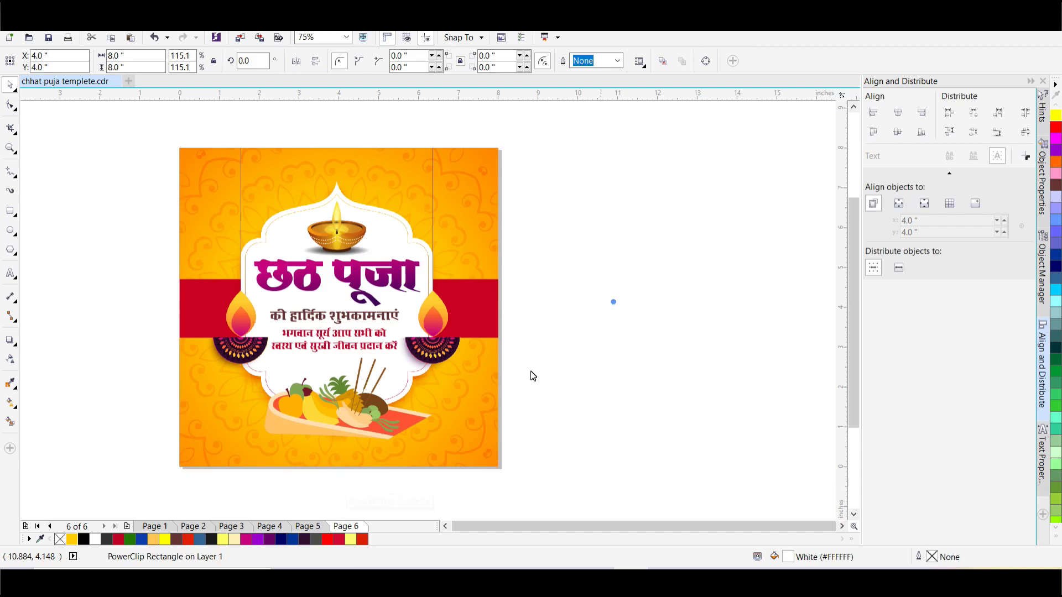